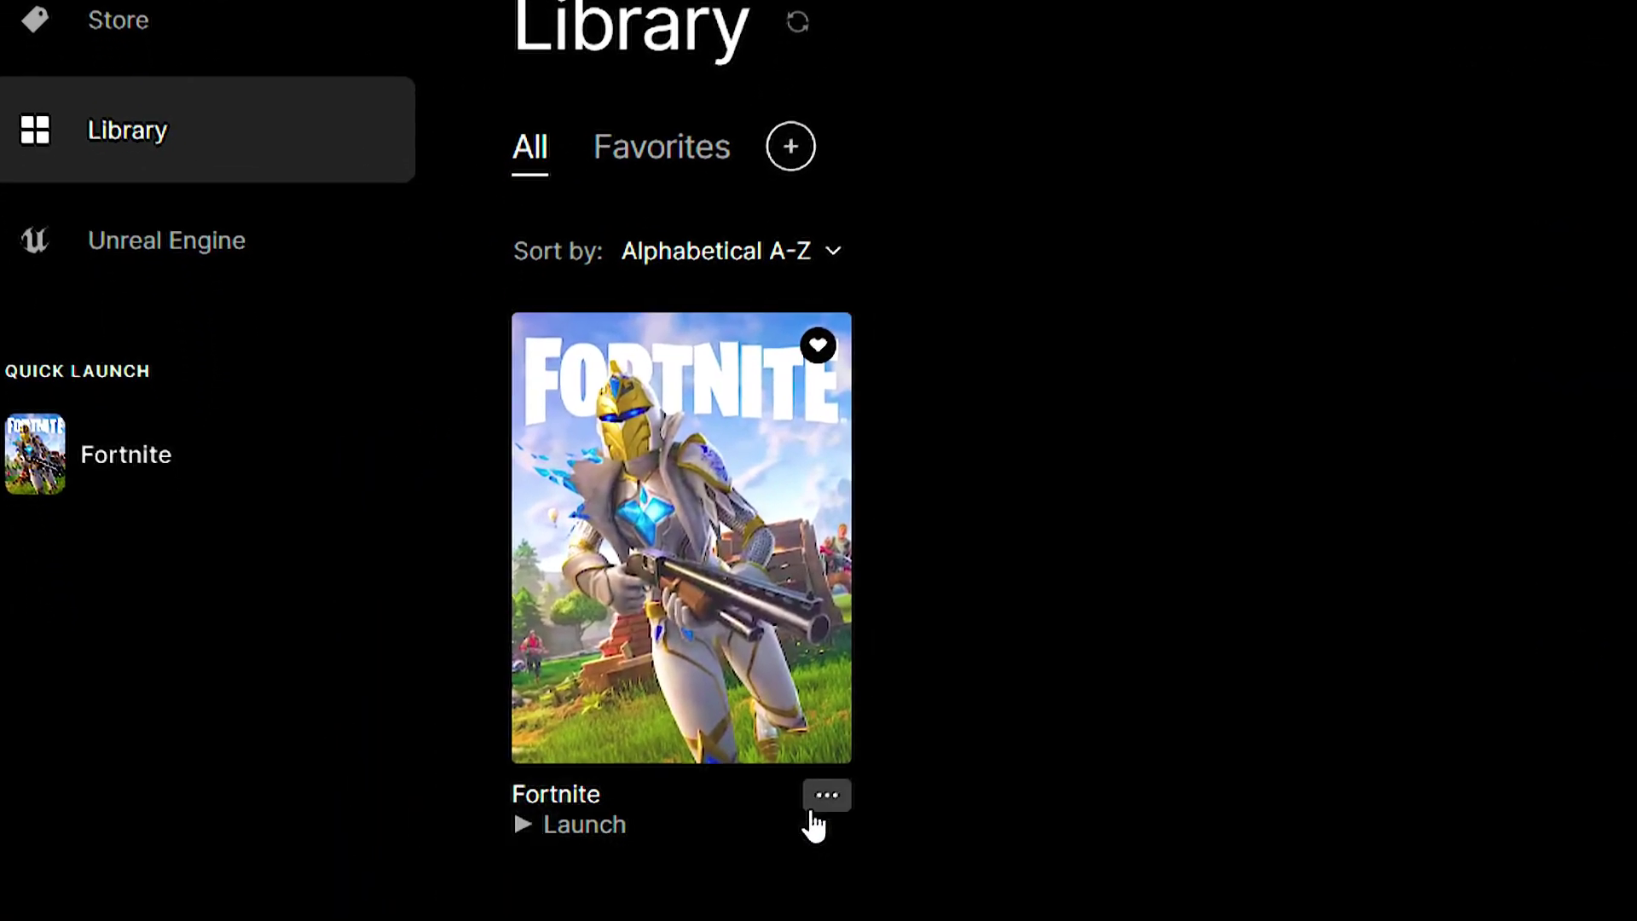
Step: Bring up the options menu for the Fortnite entry in the Library
click(827, 796)
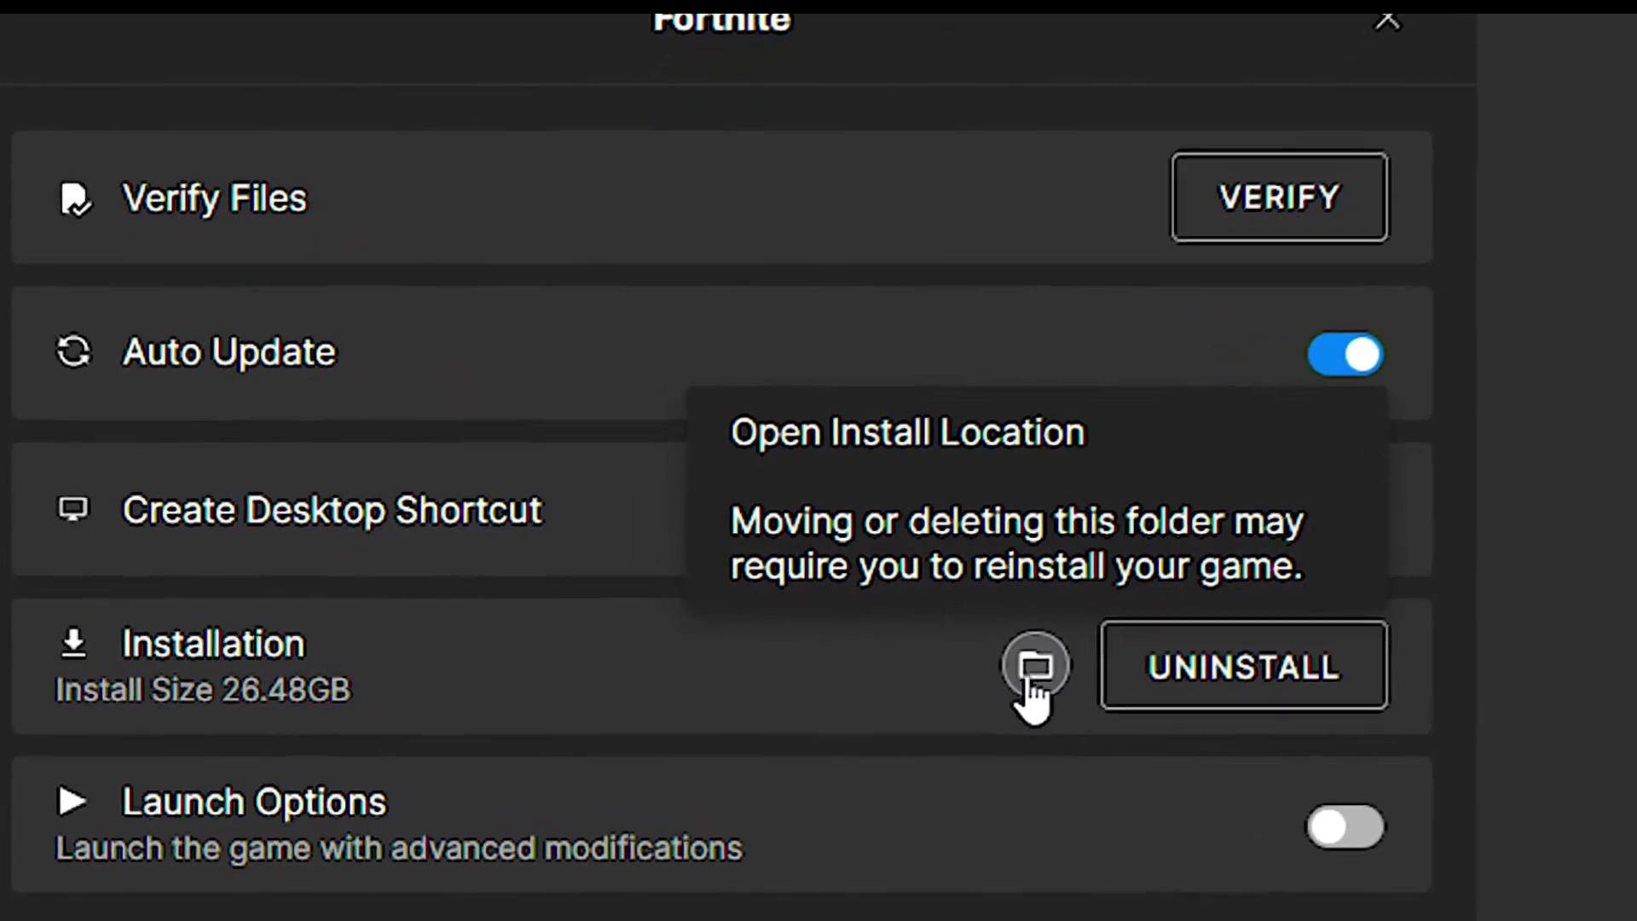
Step: Browse Fortnite's install folder down to FortniteGame\Binaries\Win64
click(1033, 668)
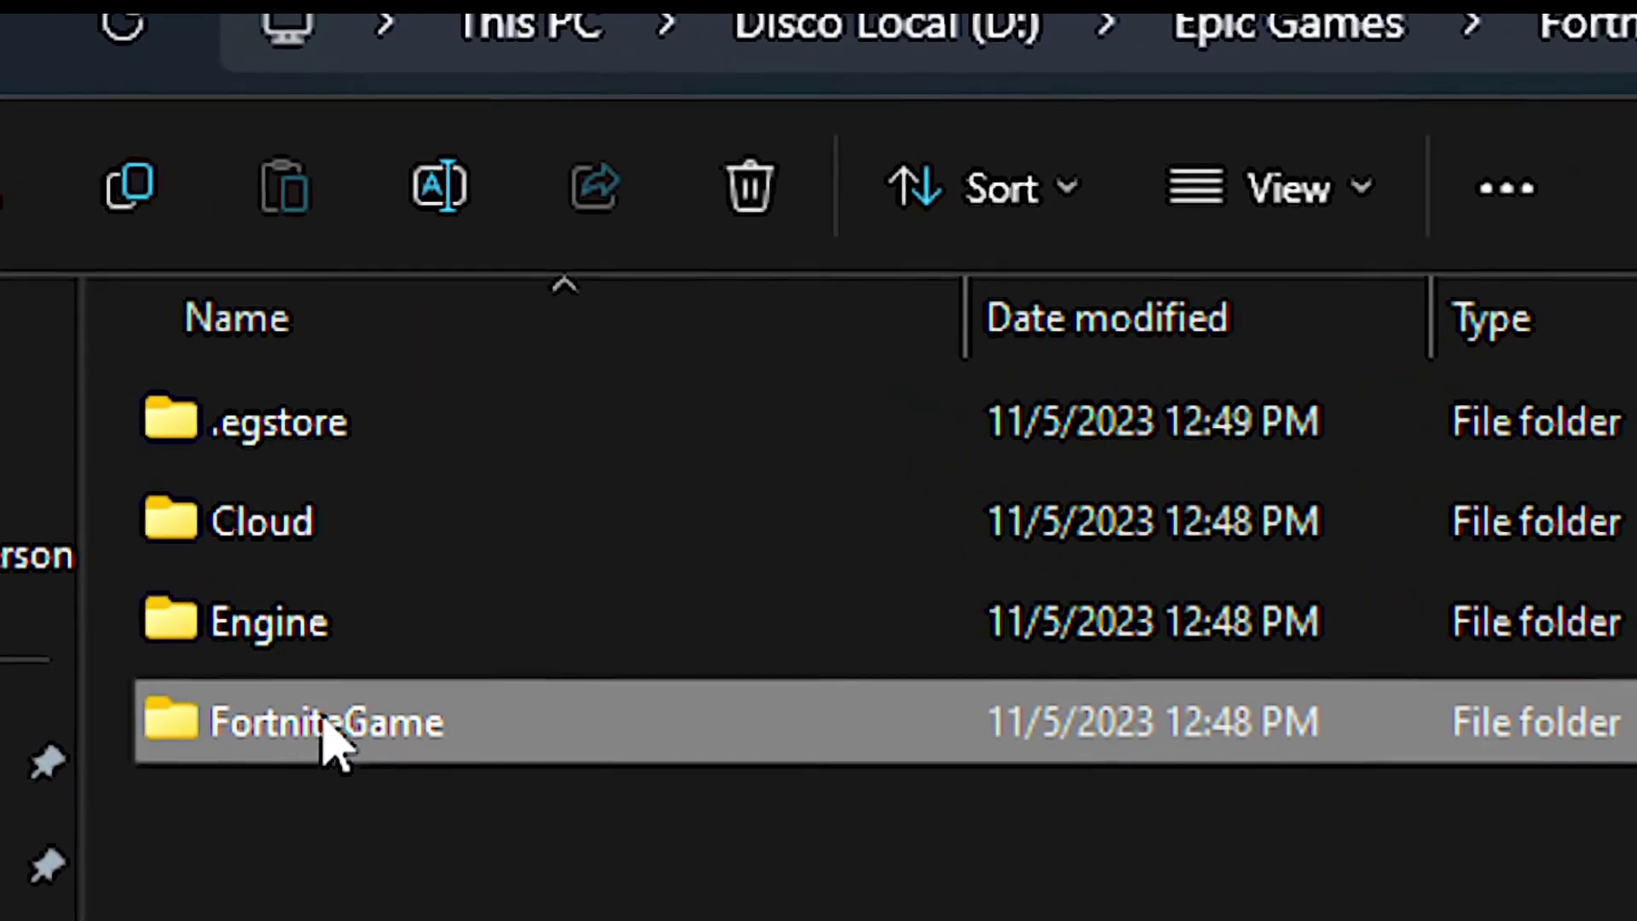
double_click(336, 742)
double_click(371, 460)
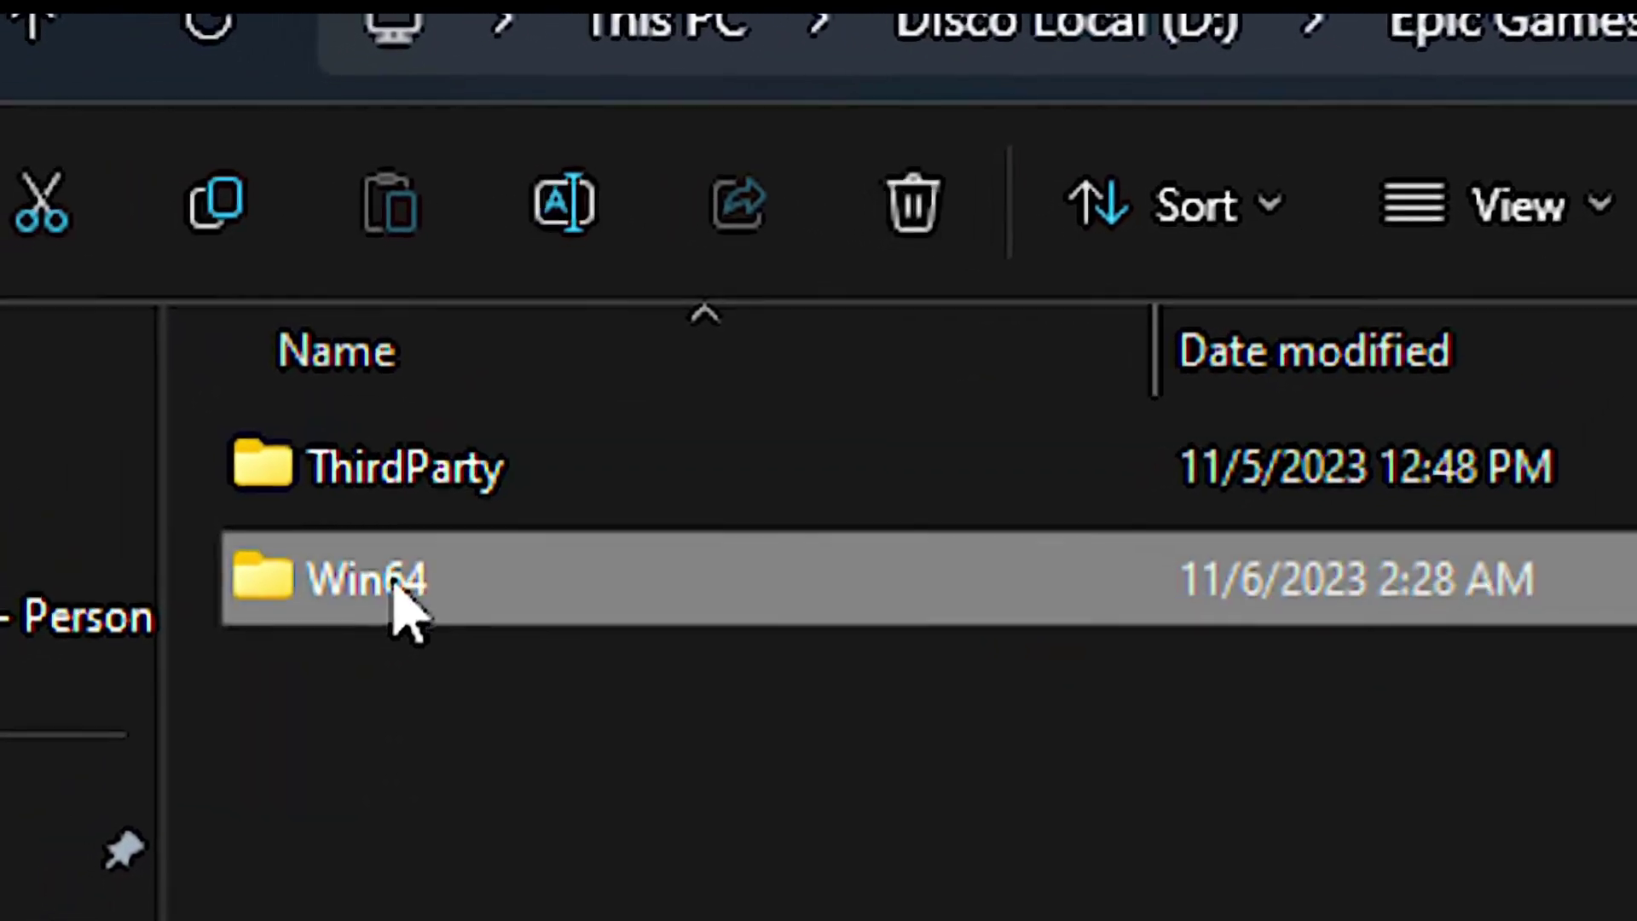
double_click(368, 580)
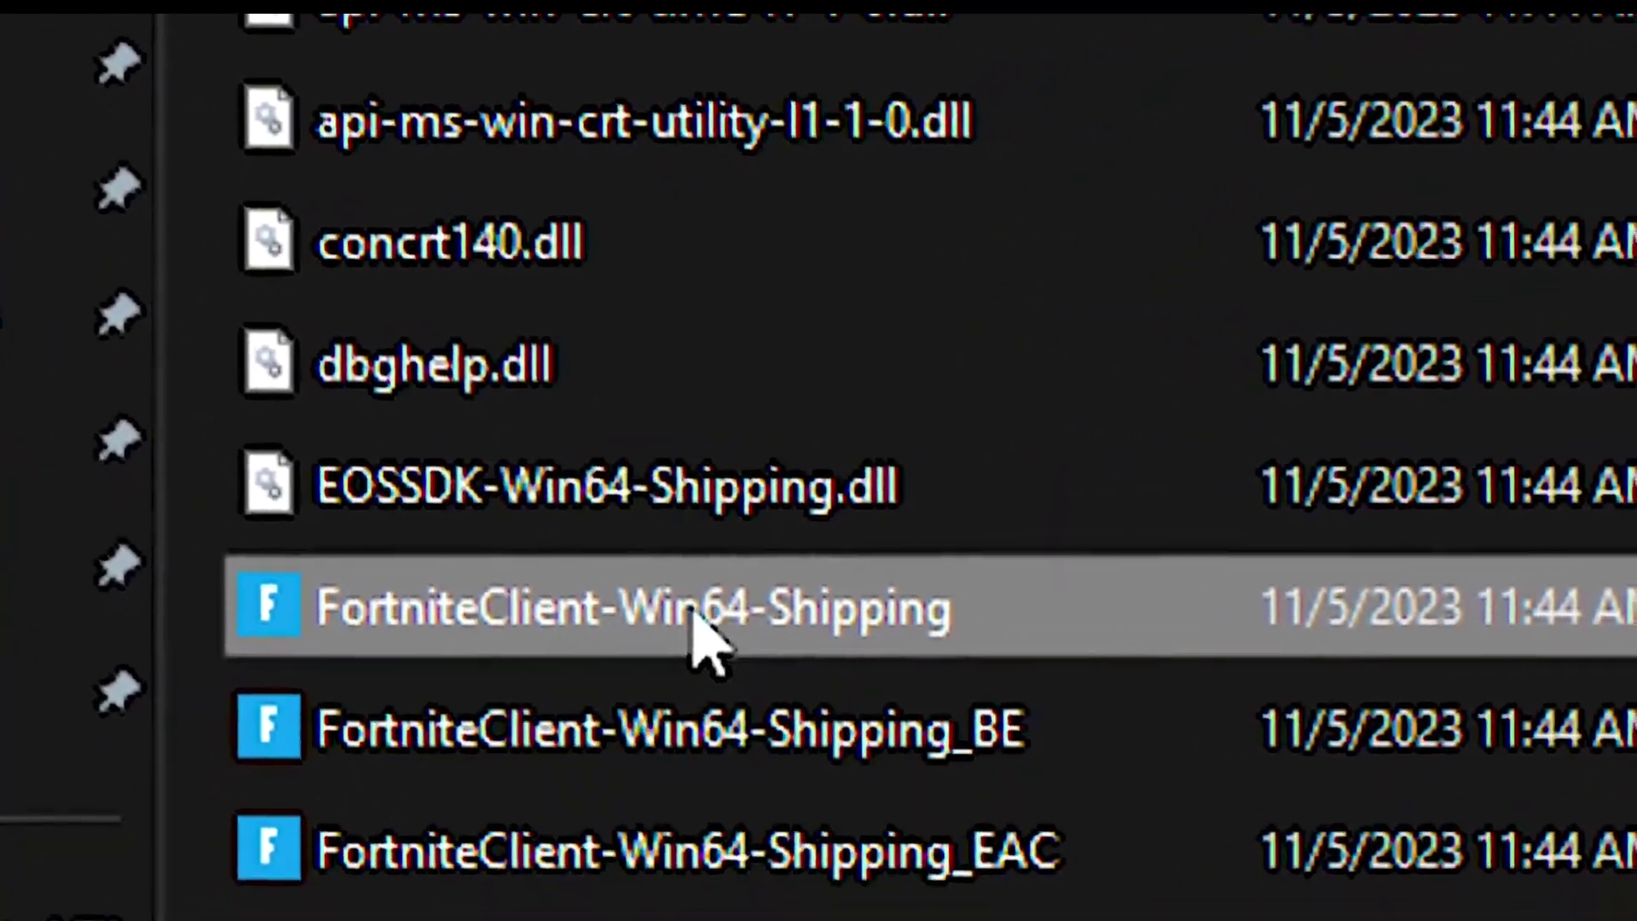
Step: Disable fullscreen optimizations for FortniteClient-Win64-Shipping in its Compatibility properties
right_click(357, 612)
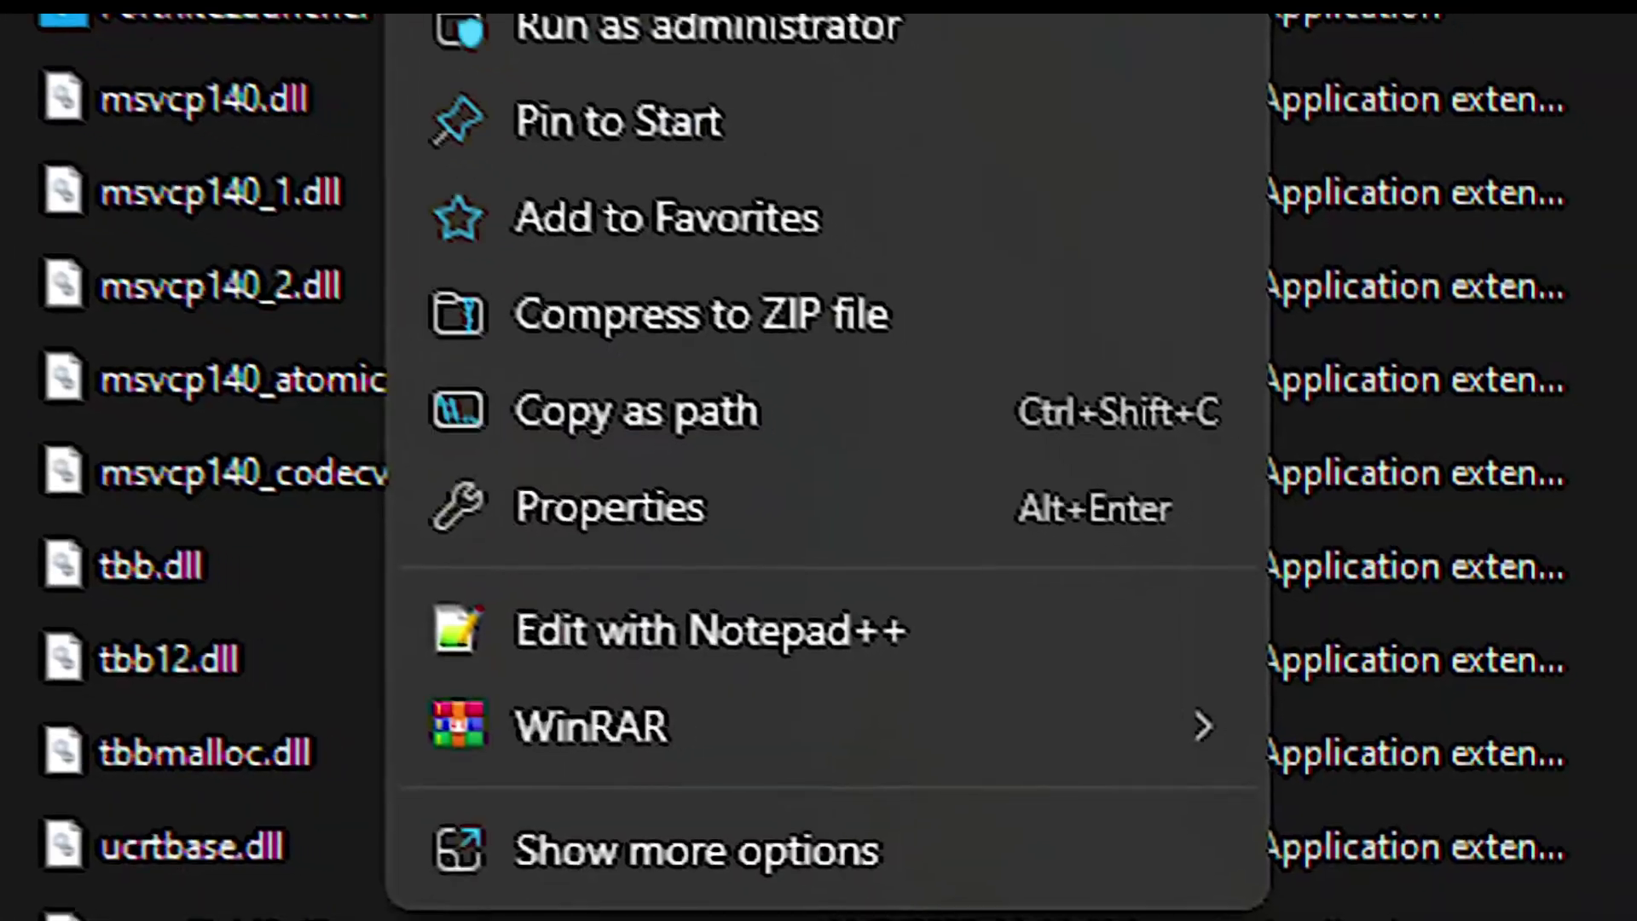
click(601, 507)
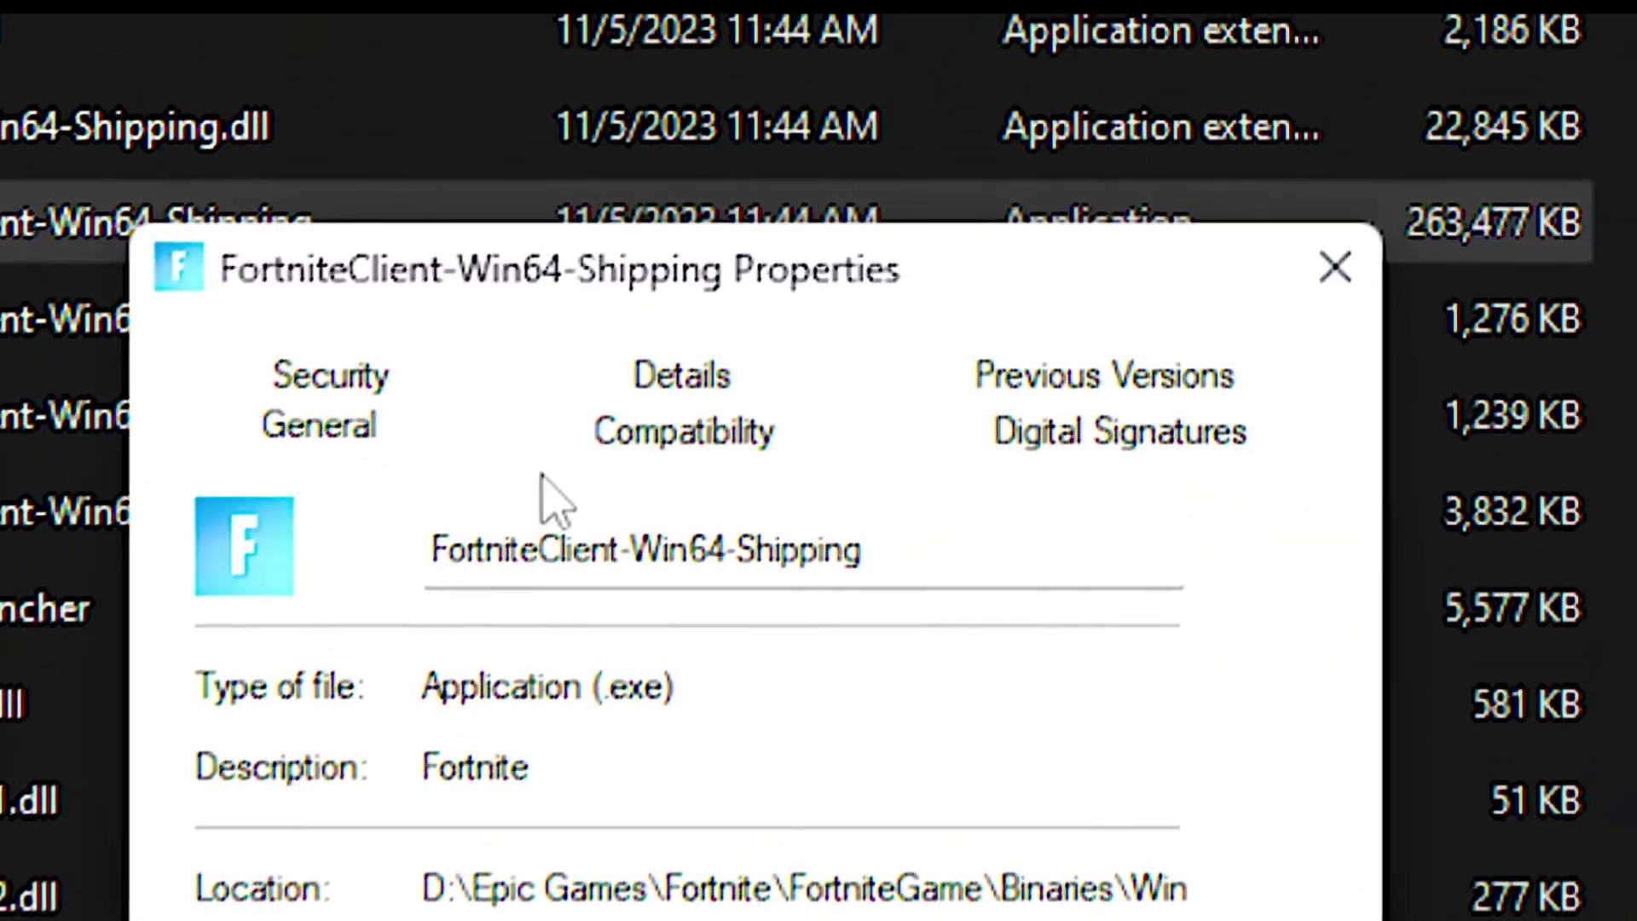
click(717, 473)
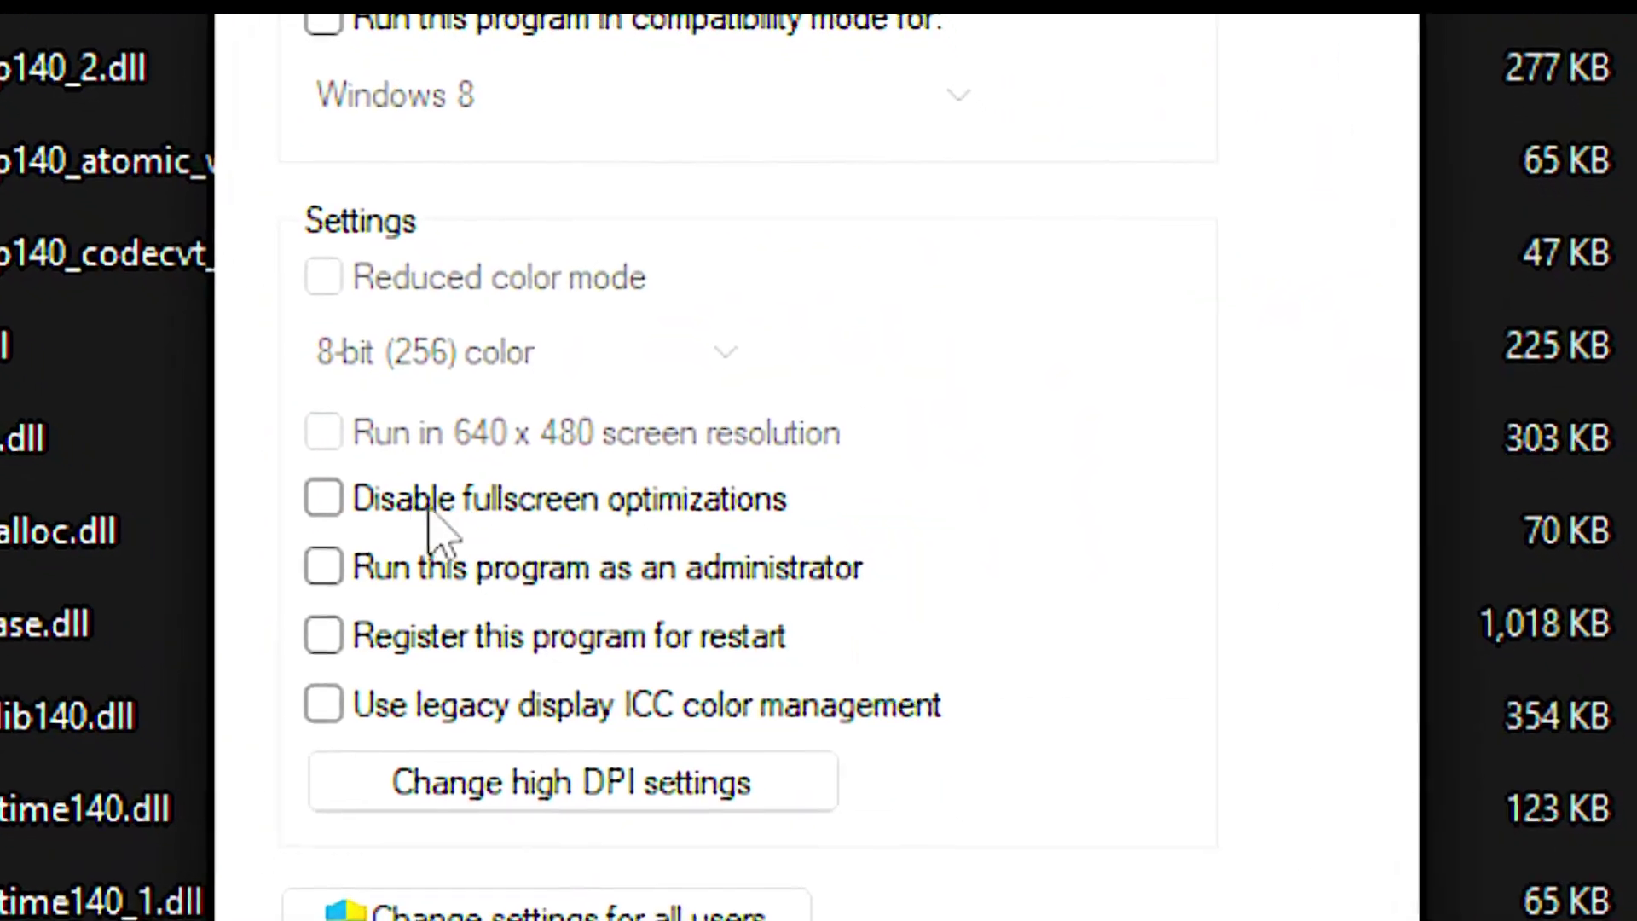
click(432, 511)
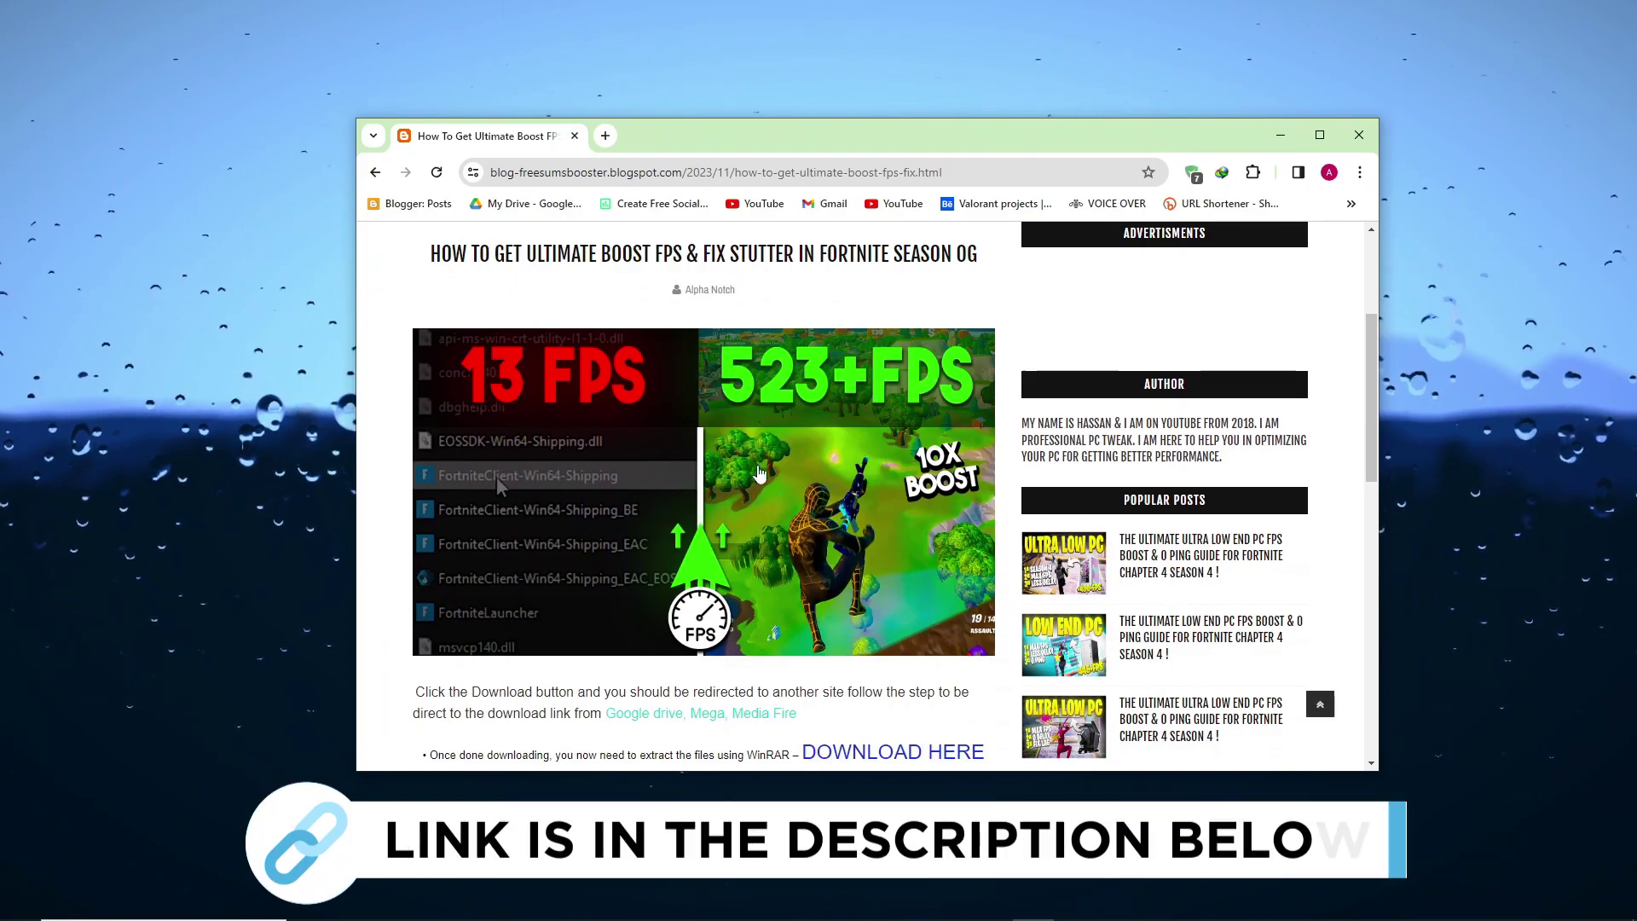
scroll(757, 474, down, 5)
scroll(757, 473, down, 3)
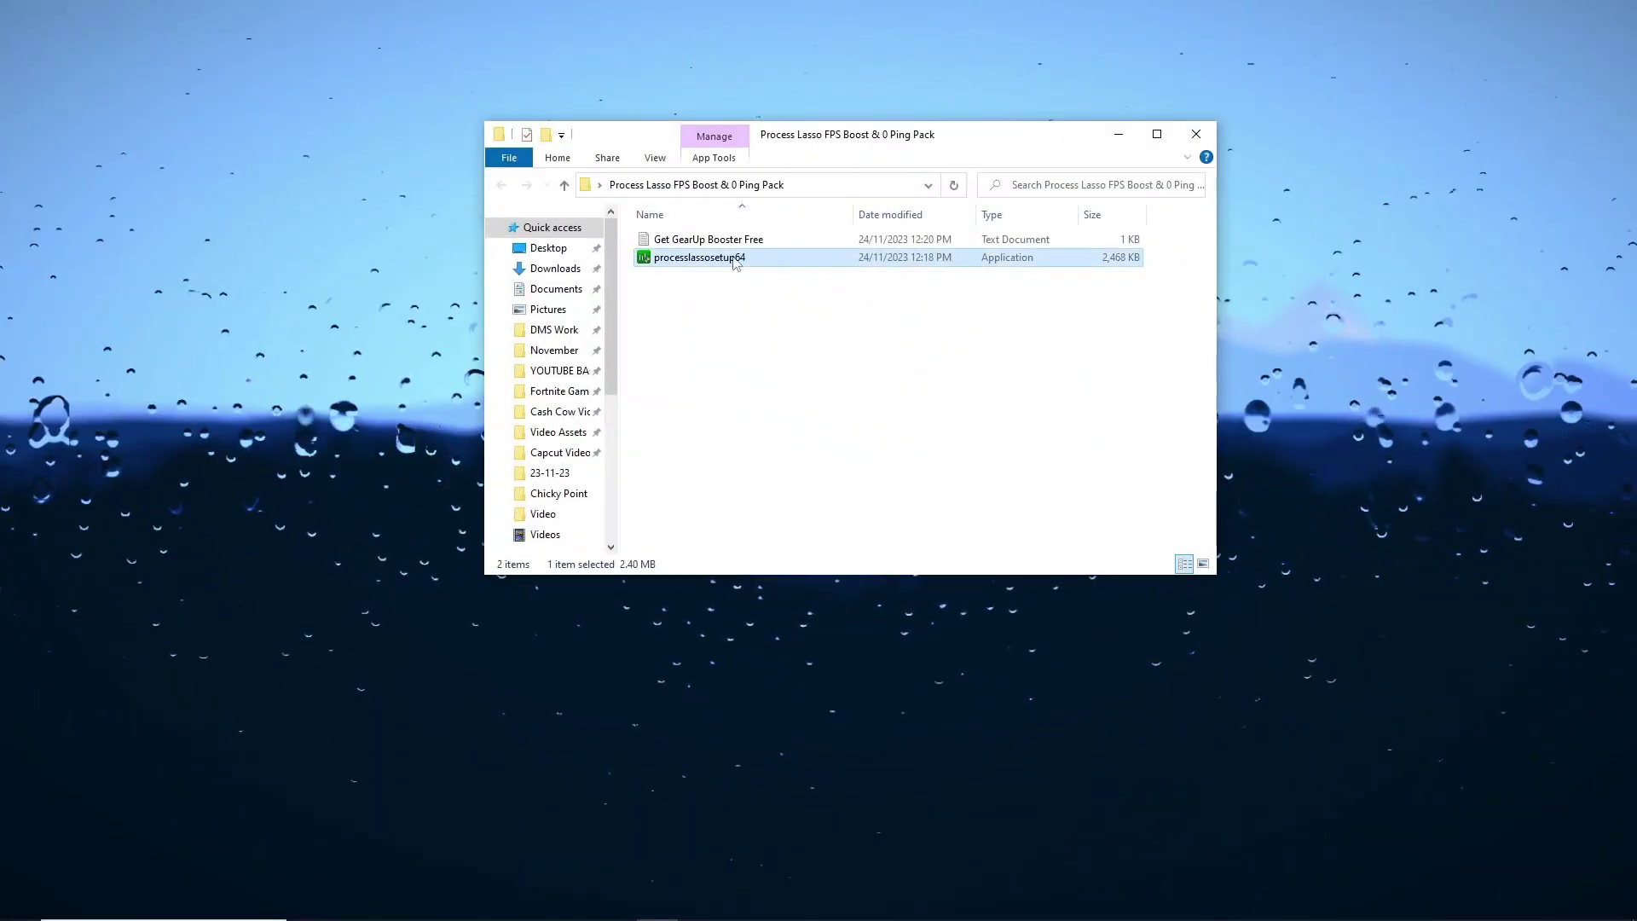
Step: Bring up the context actions for the processlassosetup64 installer
right_click(721, 260)
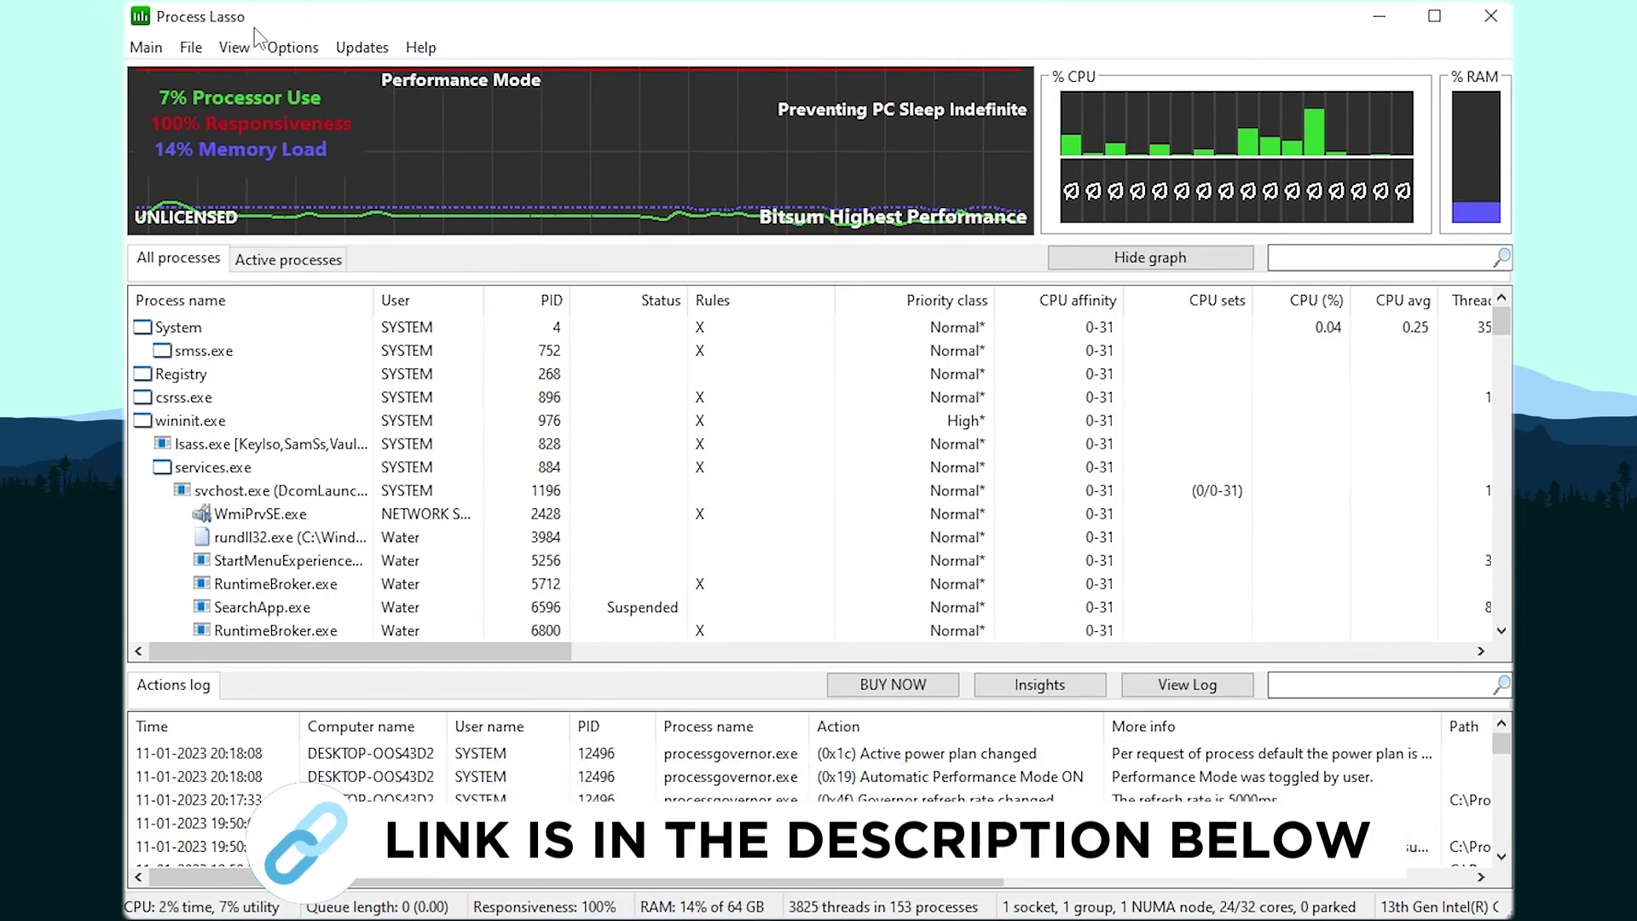
Step: Select the Bitsum Highest Performance power profile and keep Performance Mode enabled via the Main menu
click(150, 51)
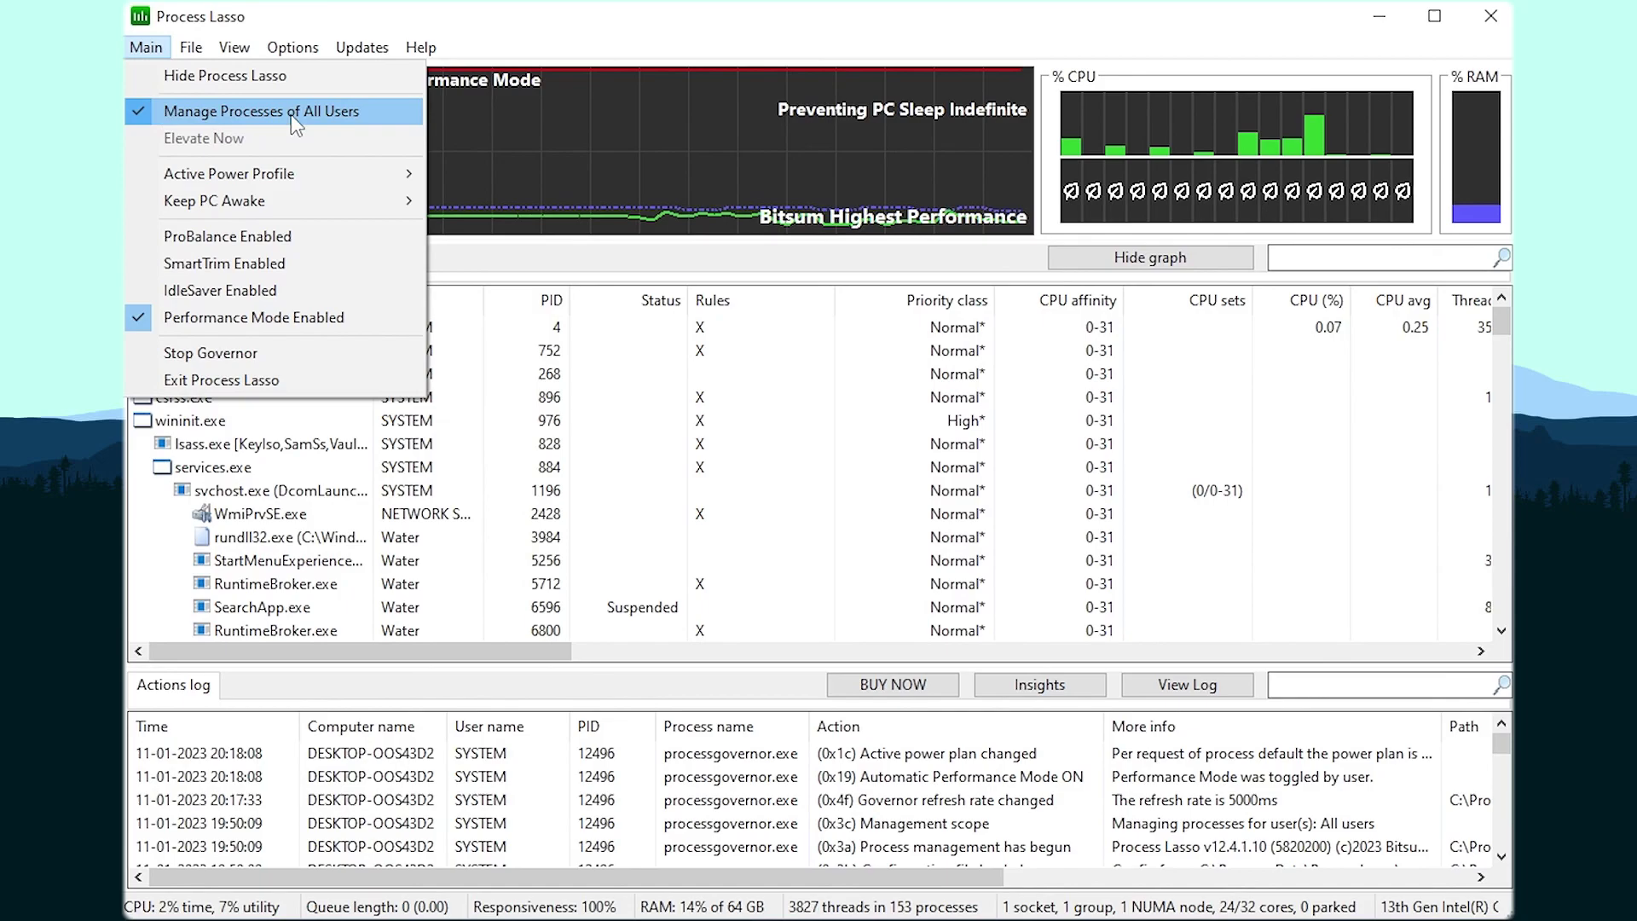
mouse_move(229, 174)
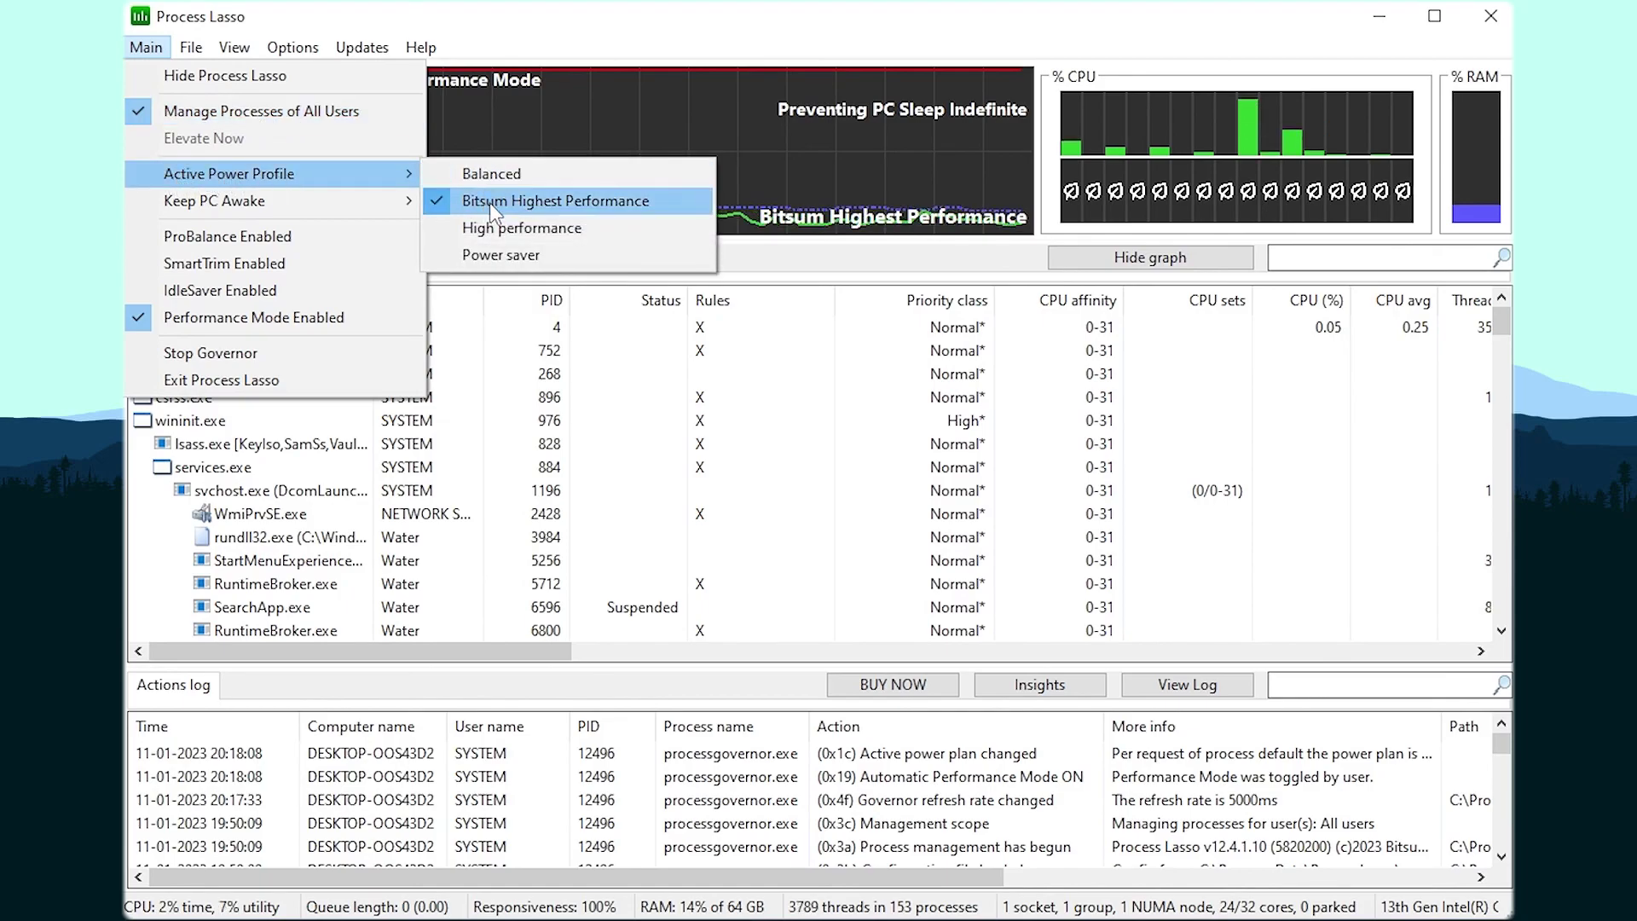
click(548, 201)
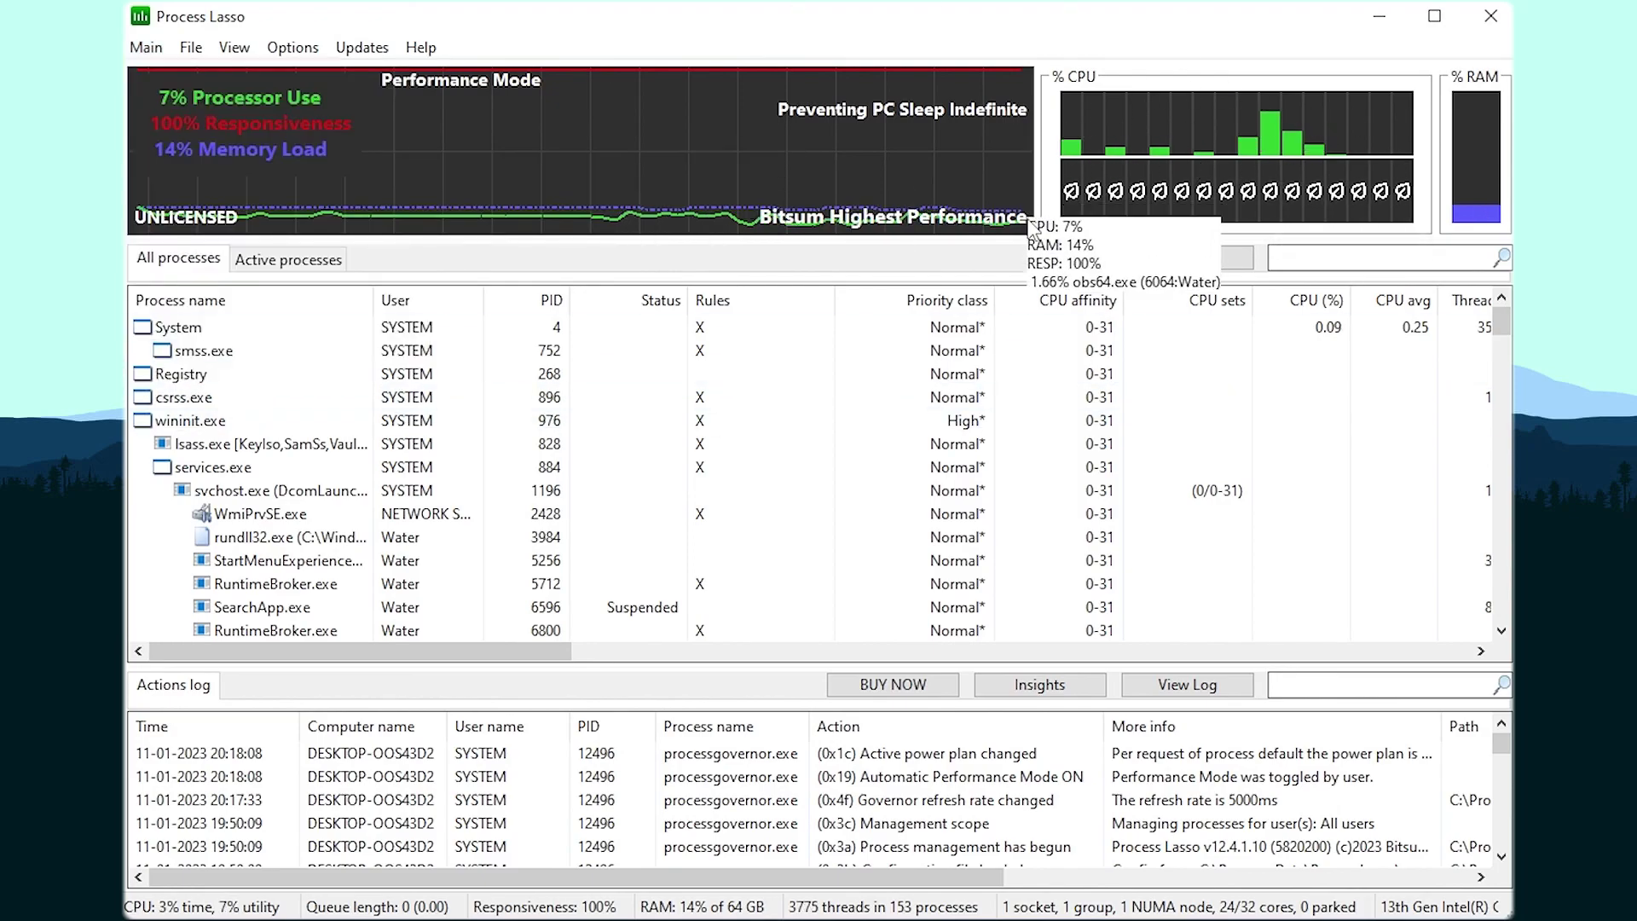
click(147, 47)
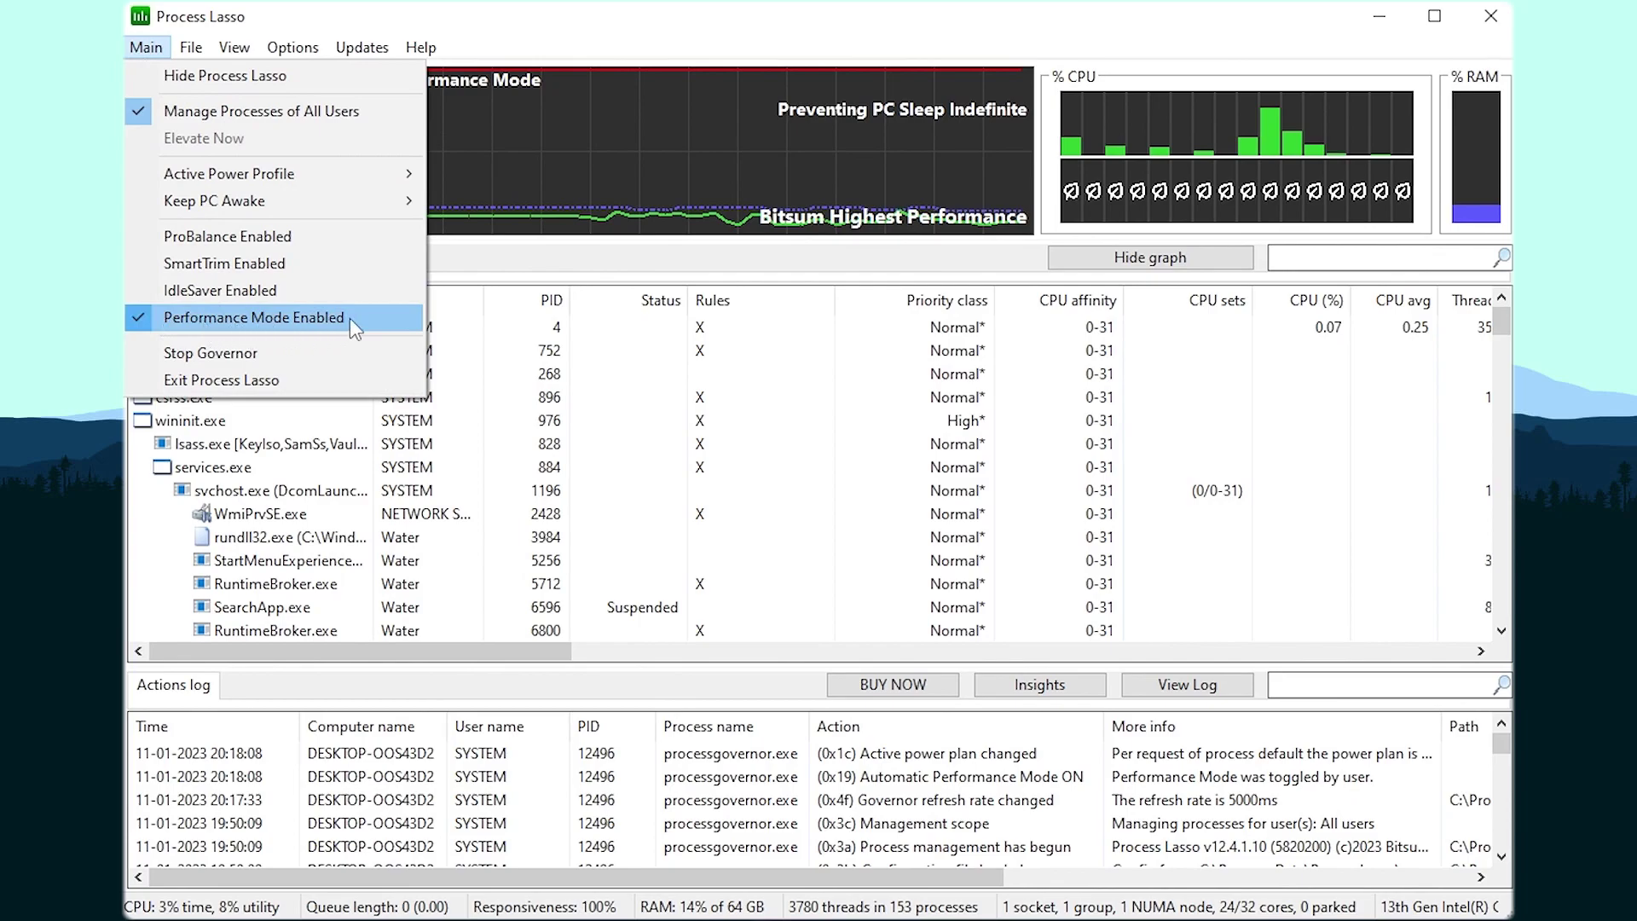
click(255, 319)
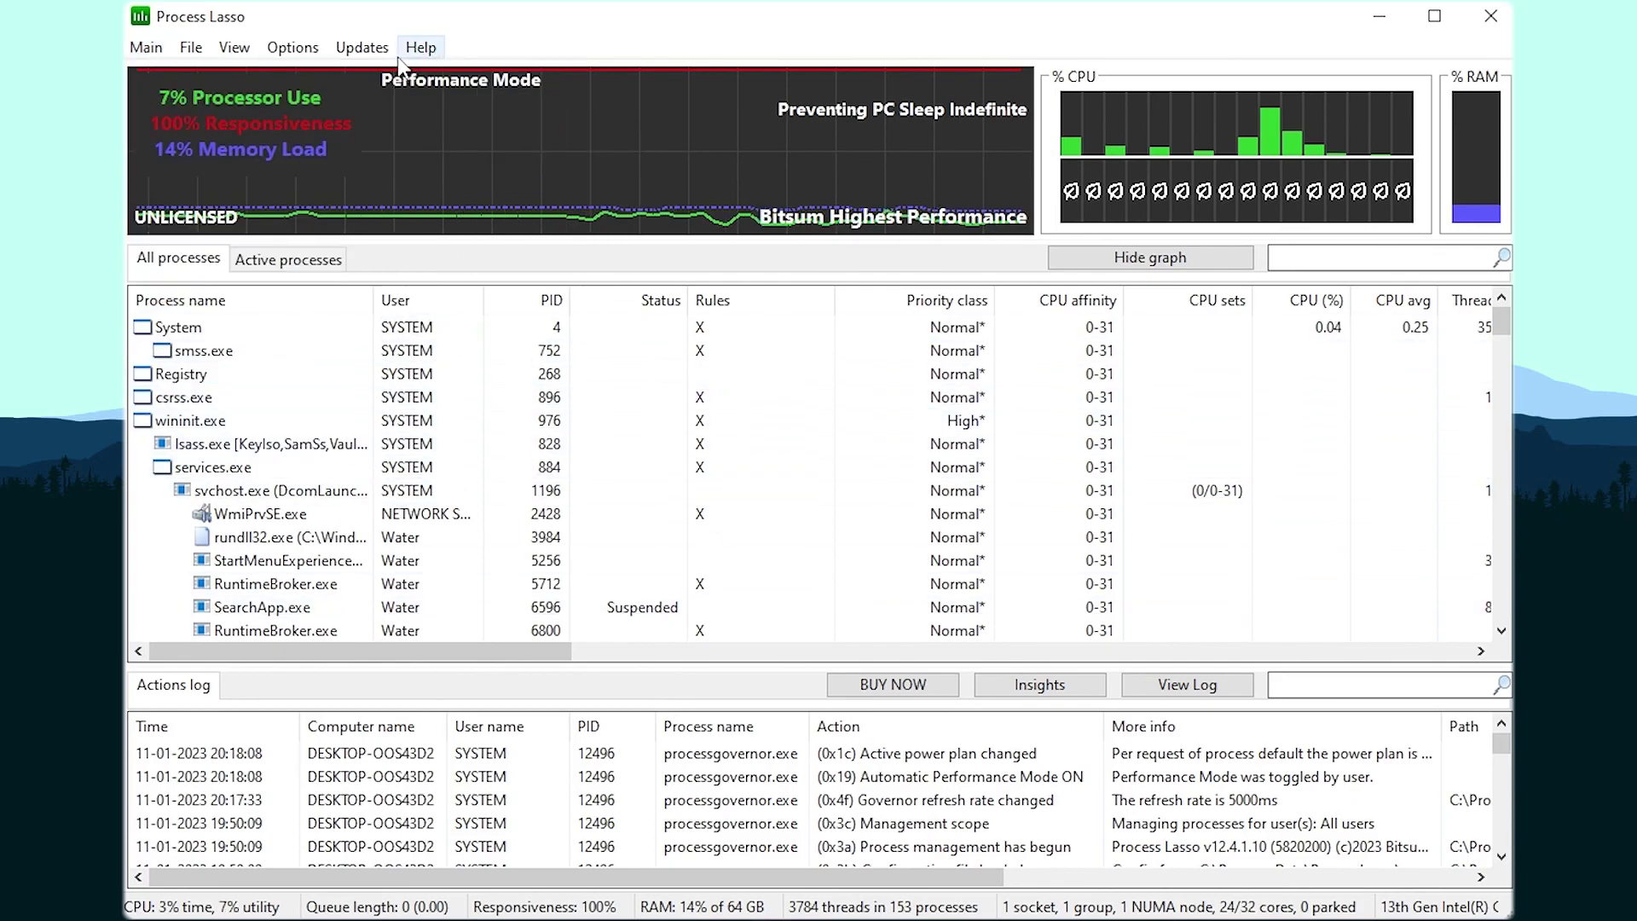
click(311, 55)
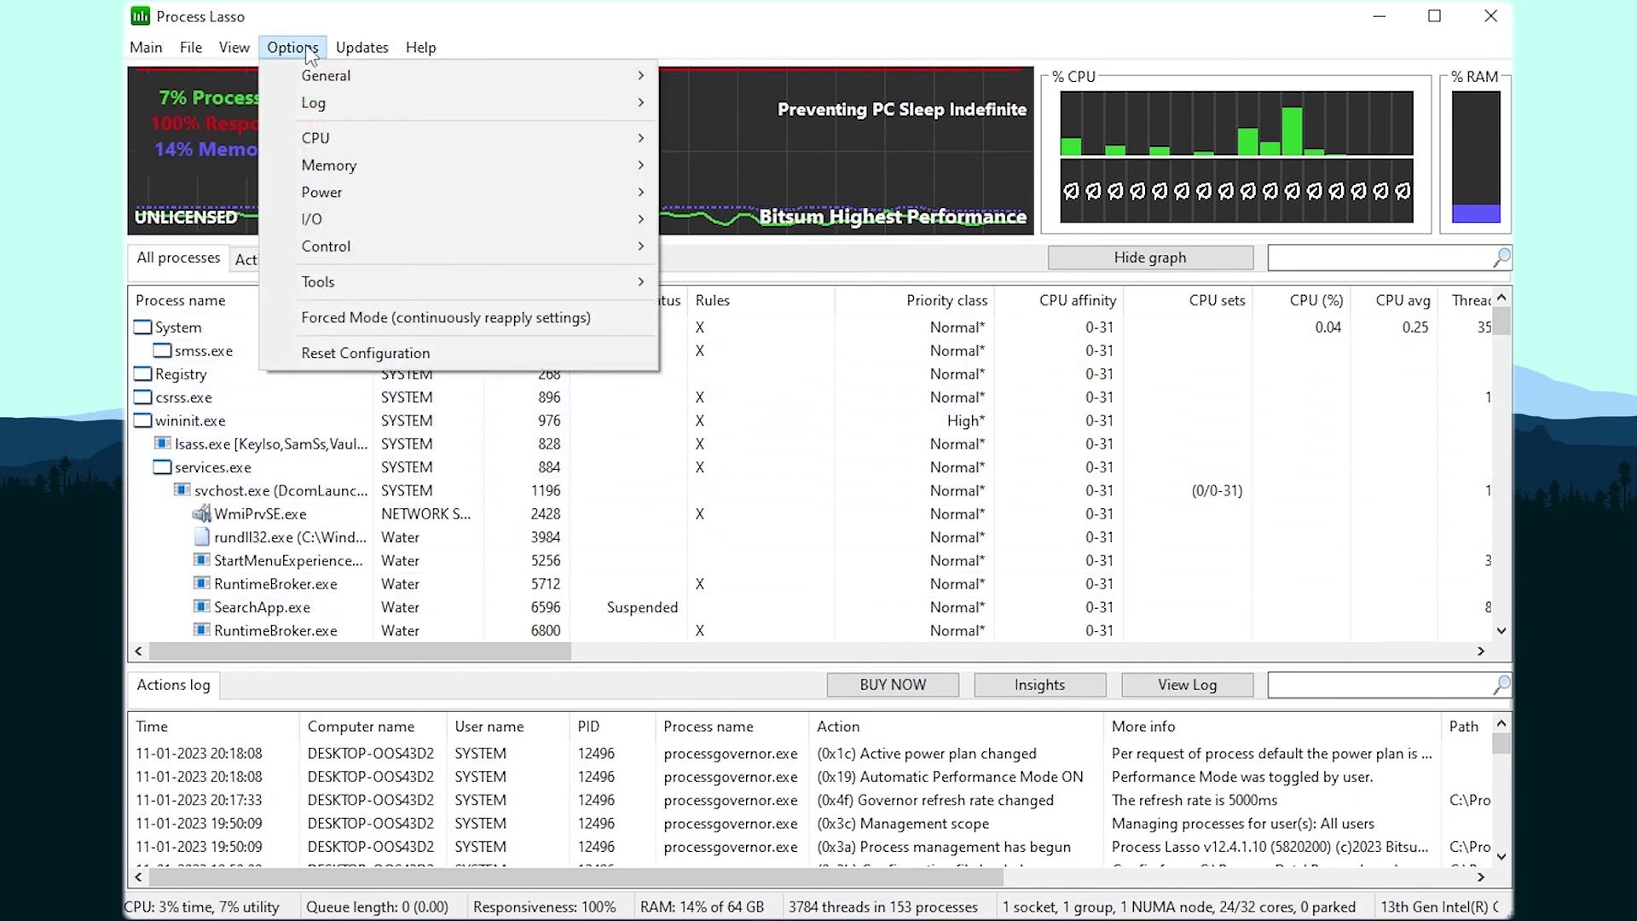
mouse_move(327, 76)
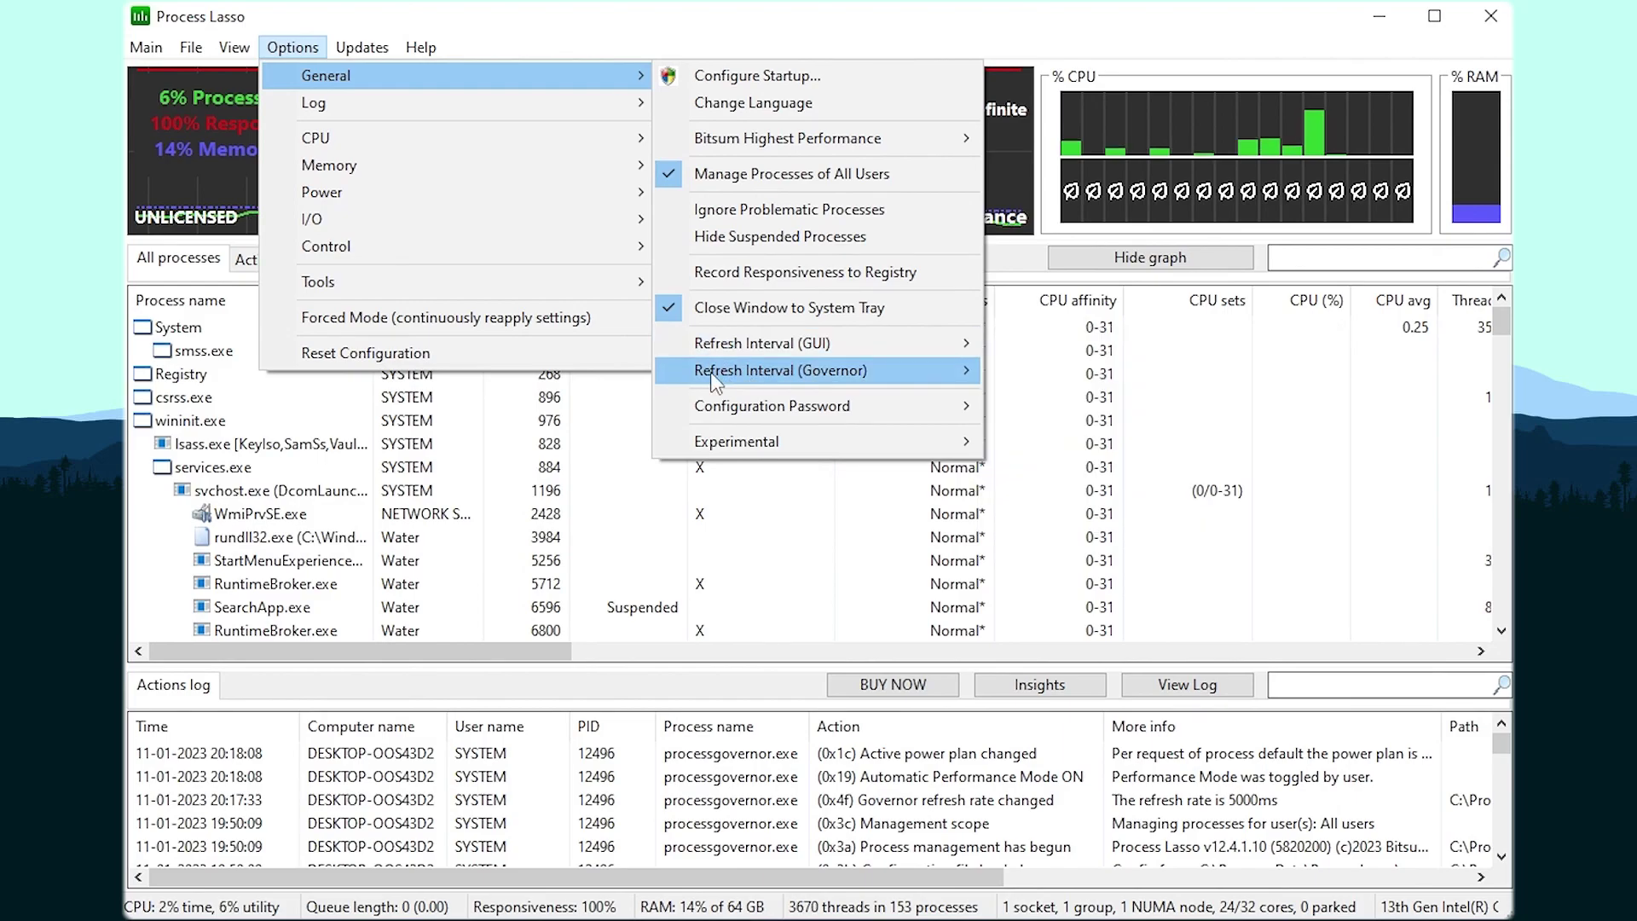
mouse_move(780, 370)
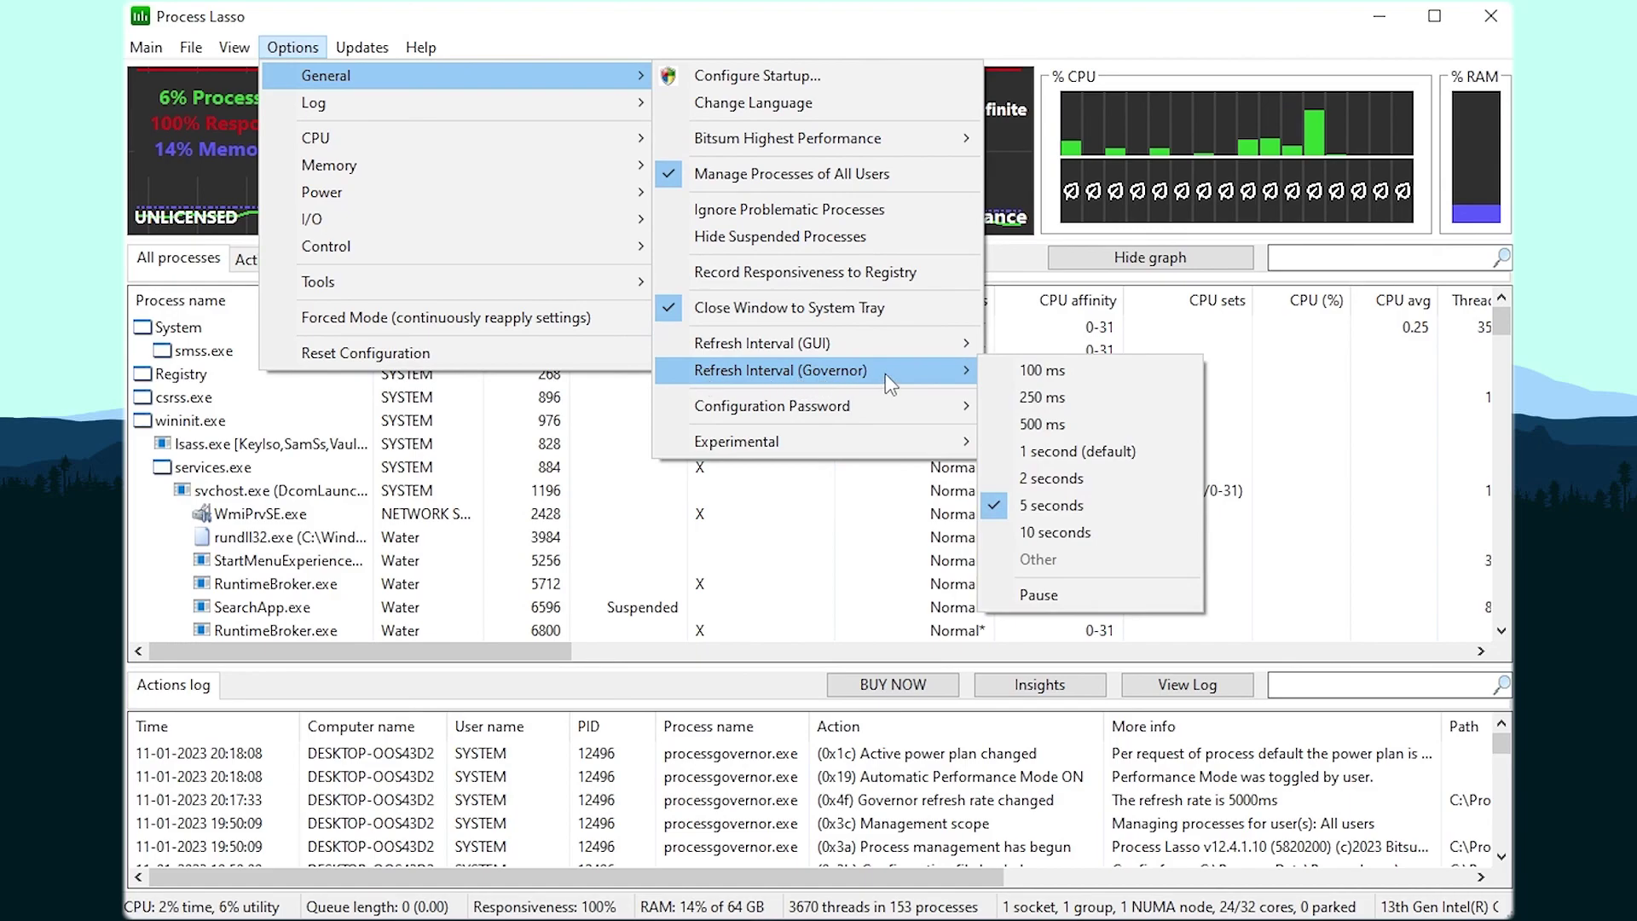
Step: Set the governor refresh interval to 5 seconds
click(1047, 503)
scroll(357, 416, down, 2)
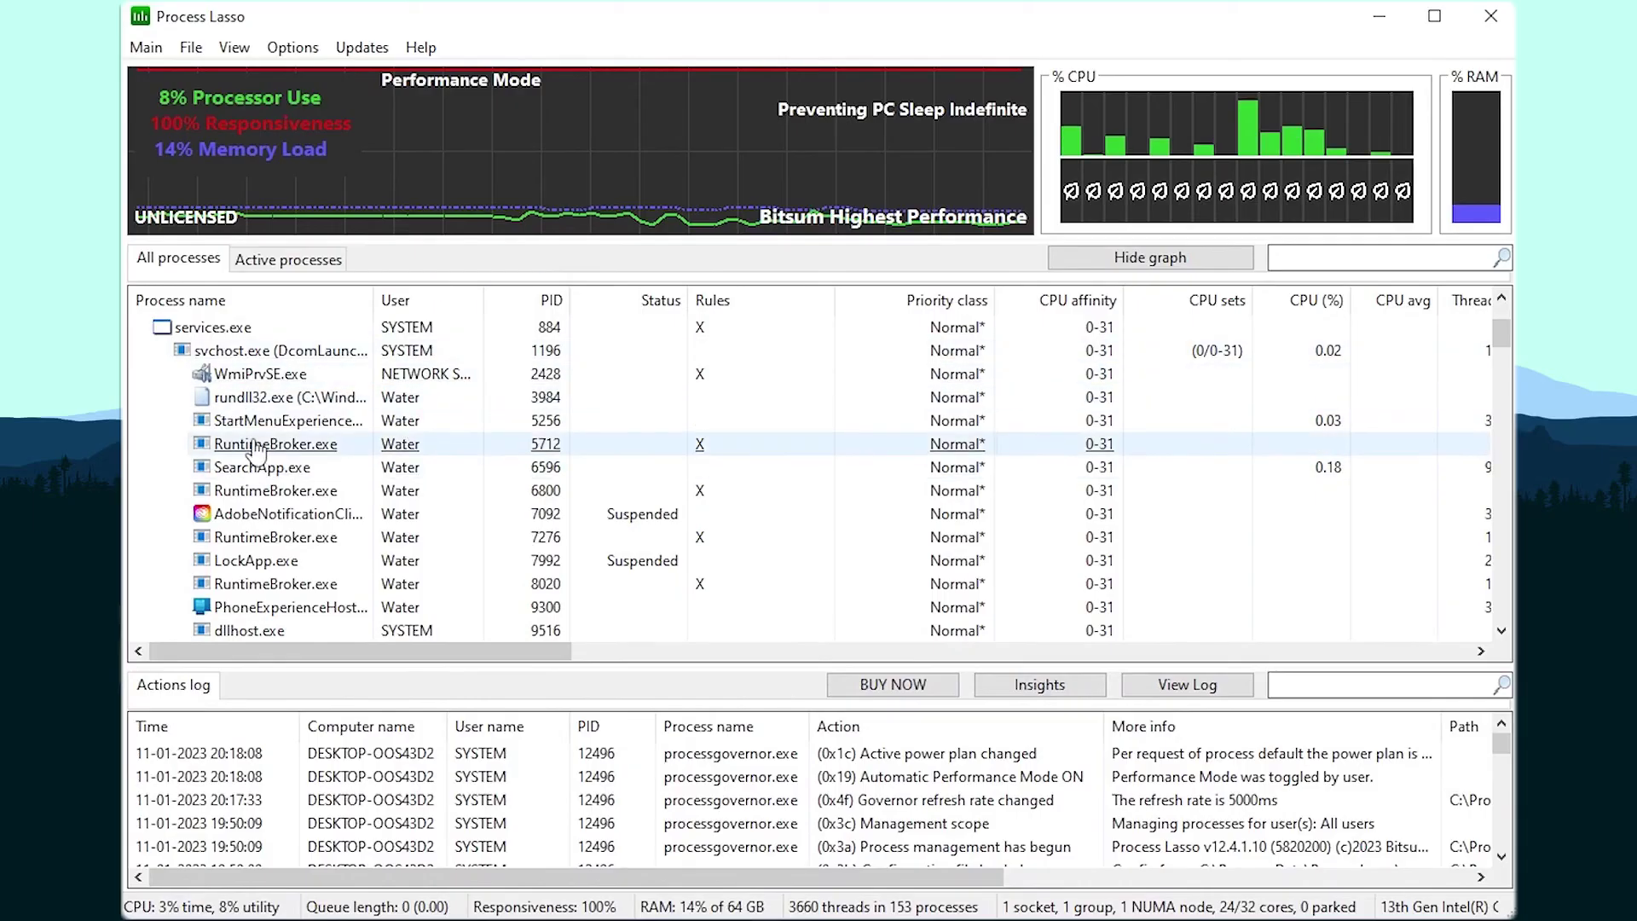
scroll(274, 486, down, 5)
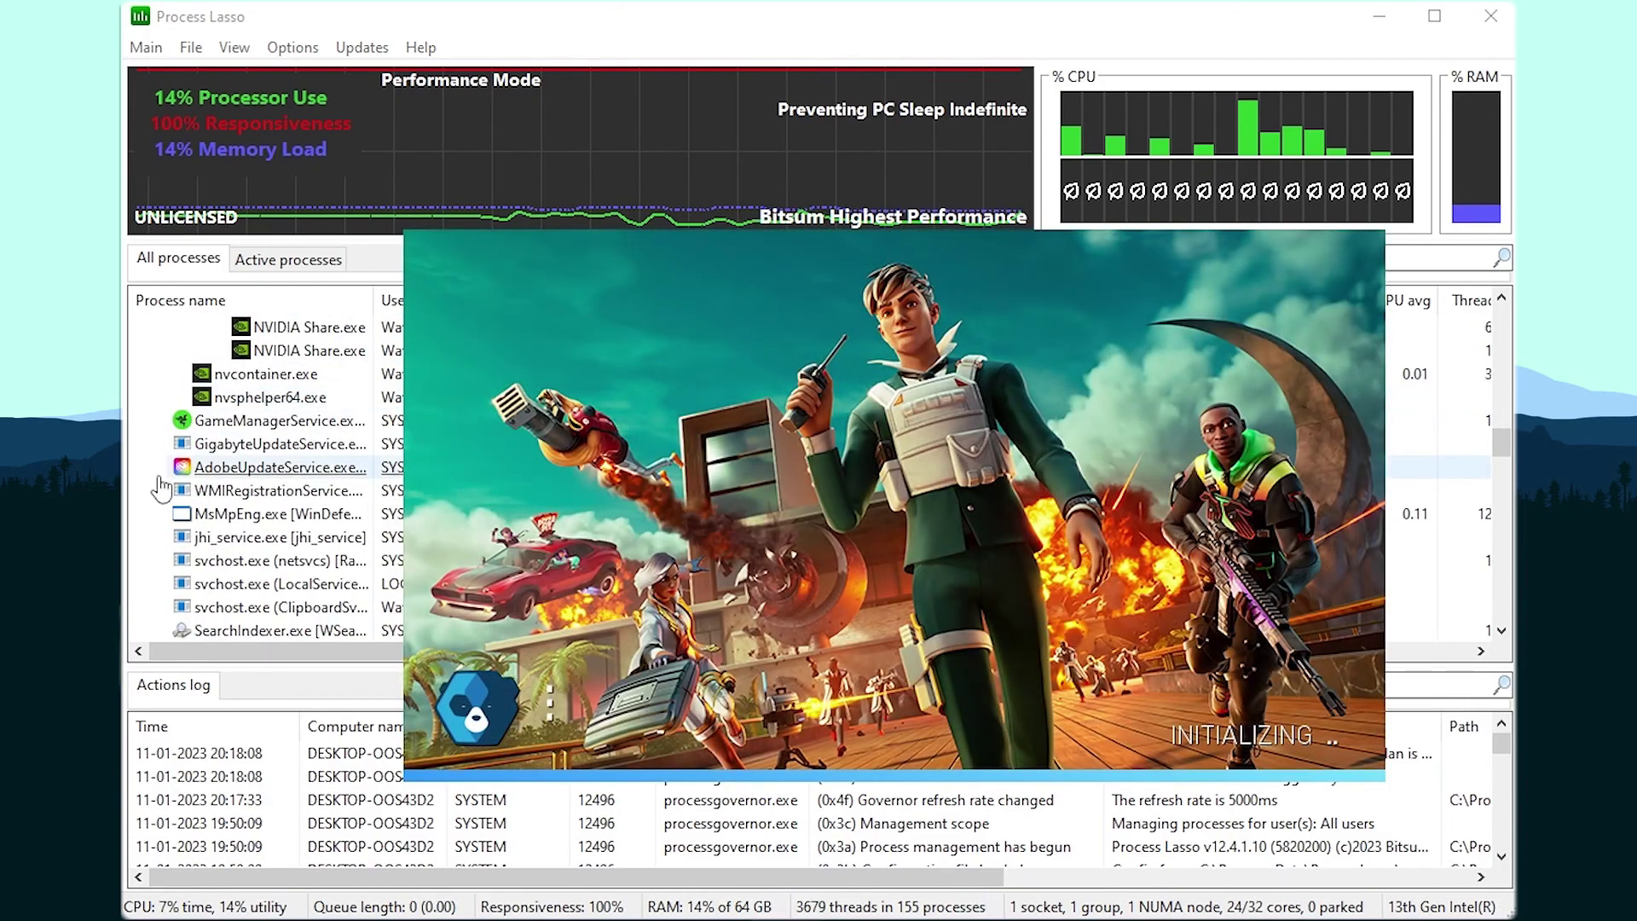
scroll(273, 512, down, 5)
scroll(275, 524, down, 5)
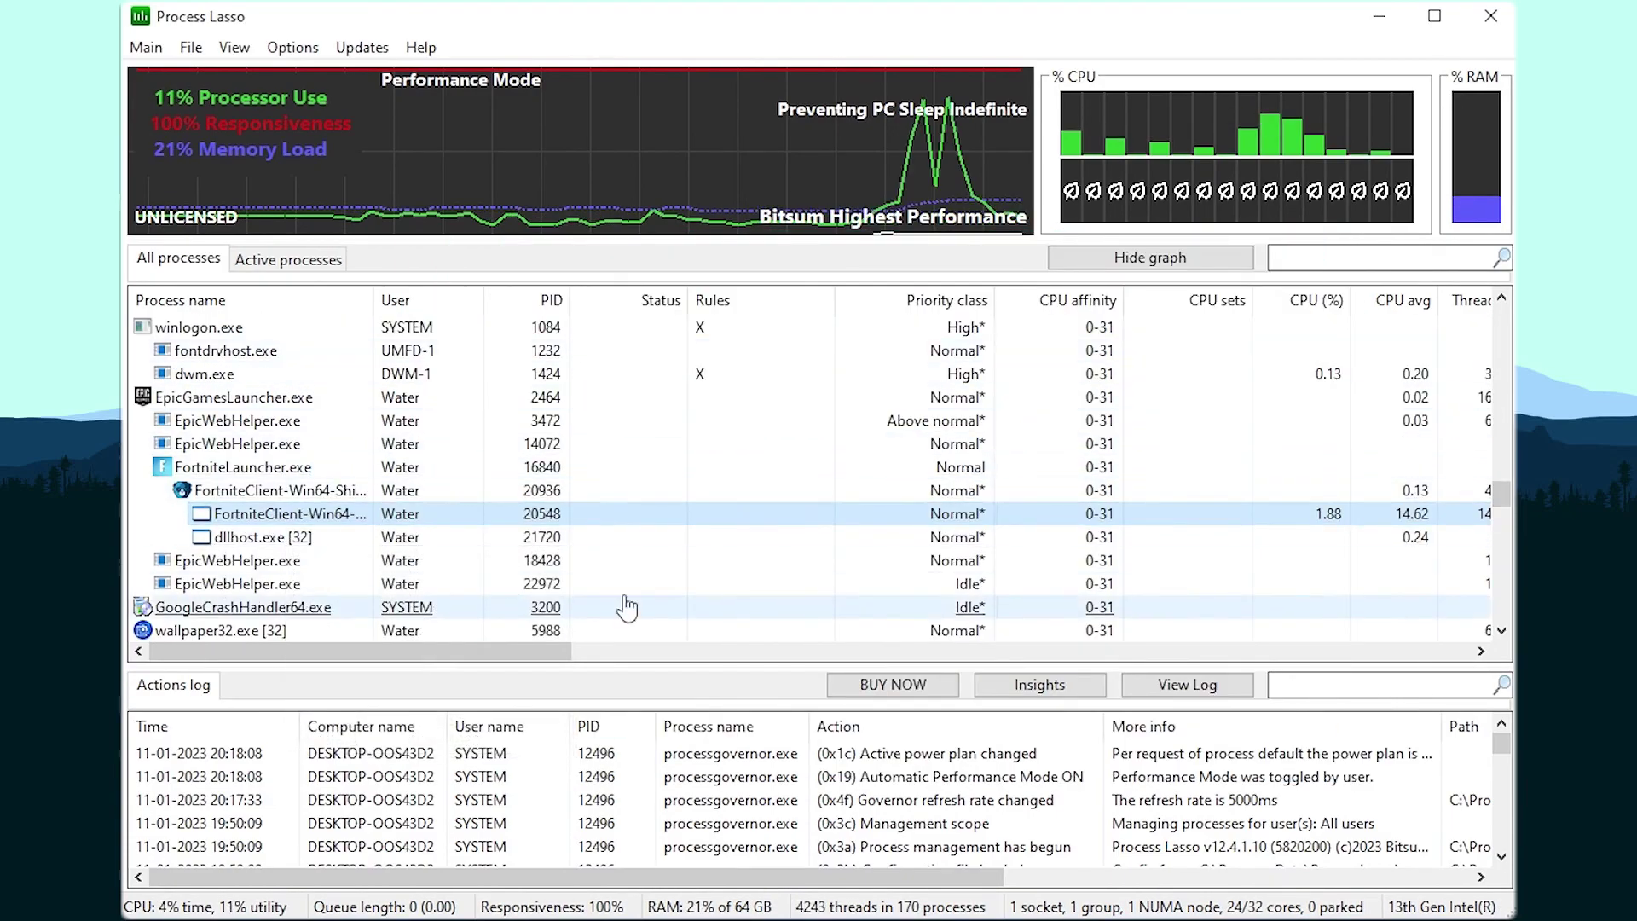
Step: Give FortniteClient-Win64-Shipping an Always High CPU priority rule
right_click(279, 523)
click(256, 519)
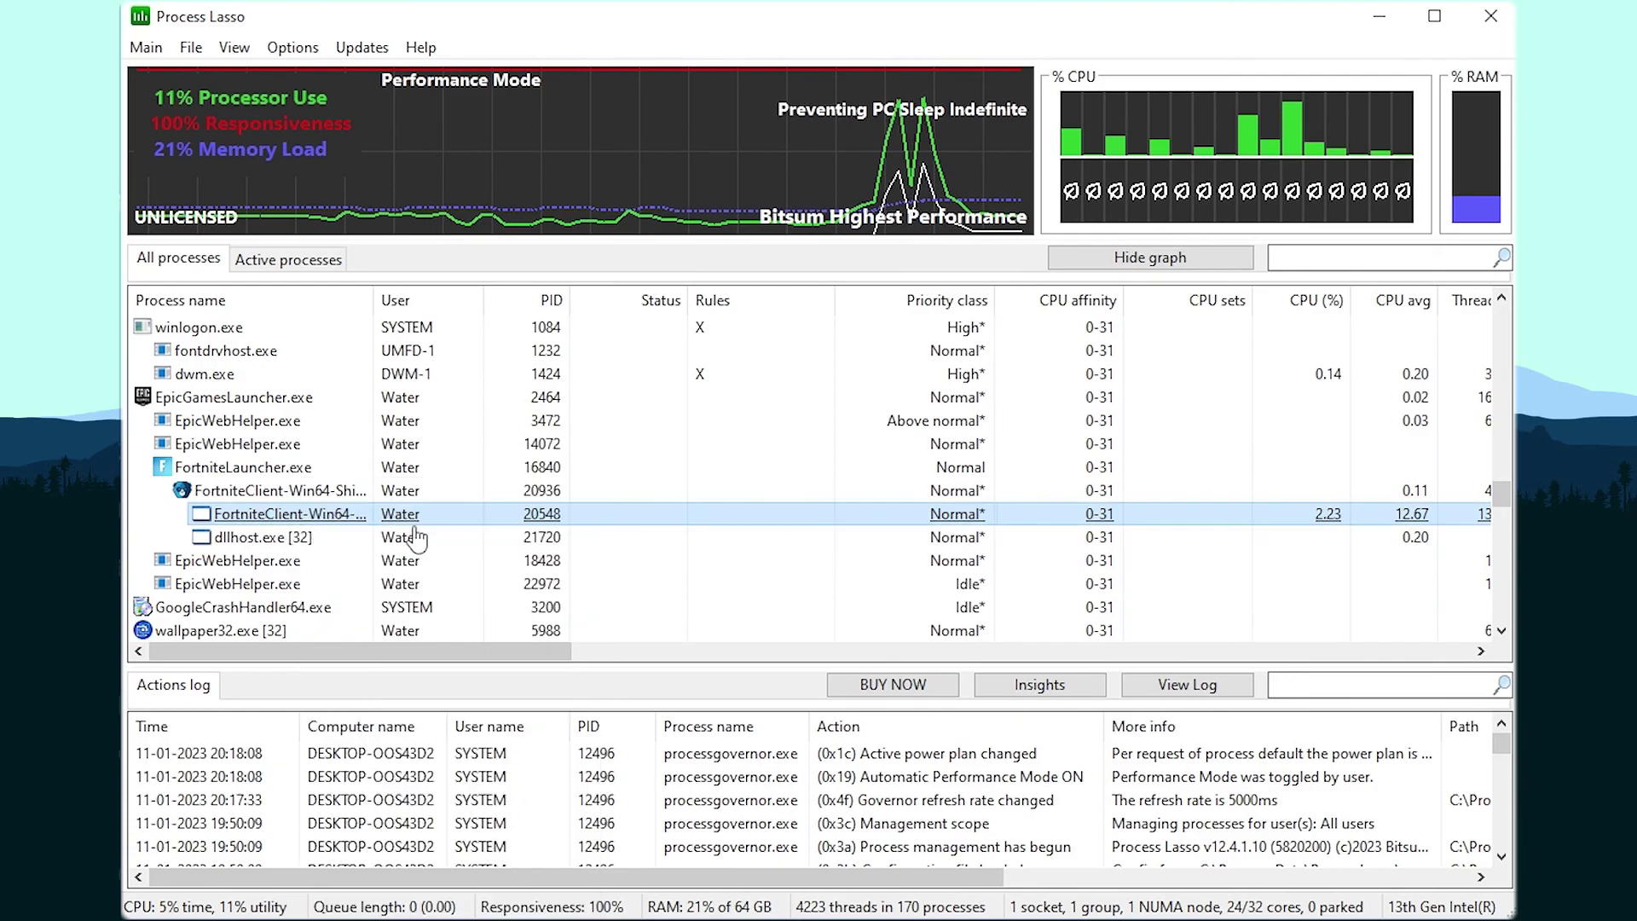
right_click(962, 519)
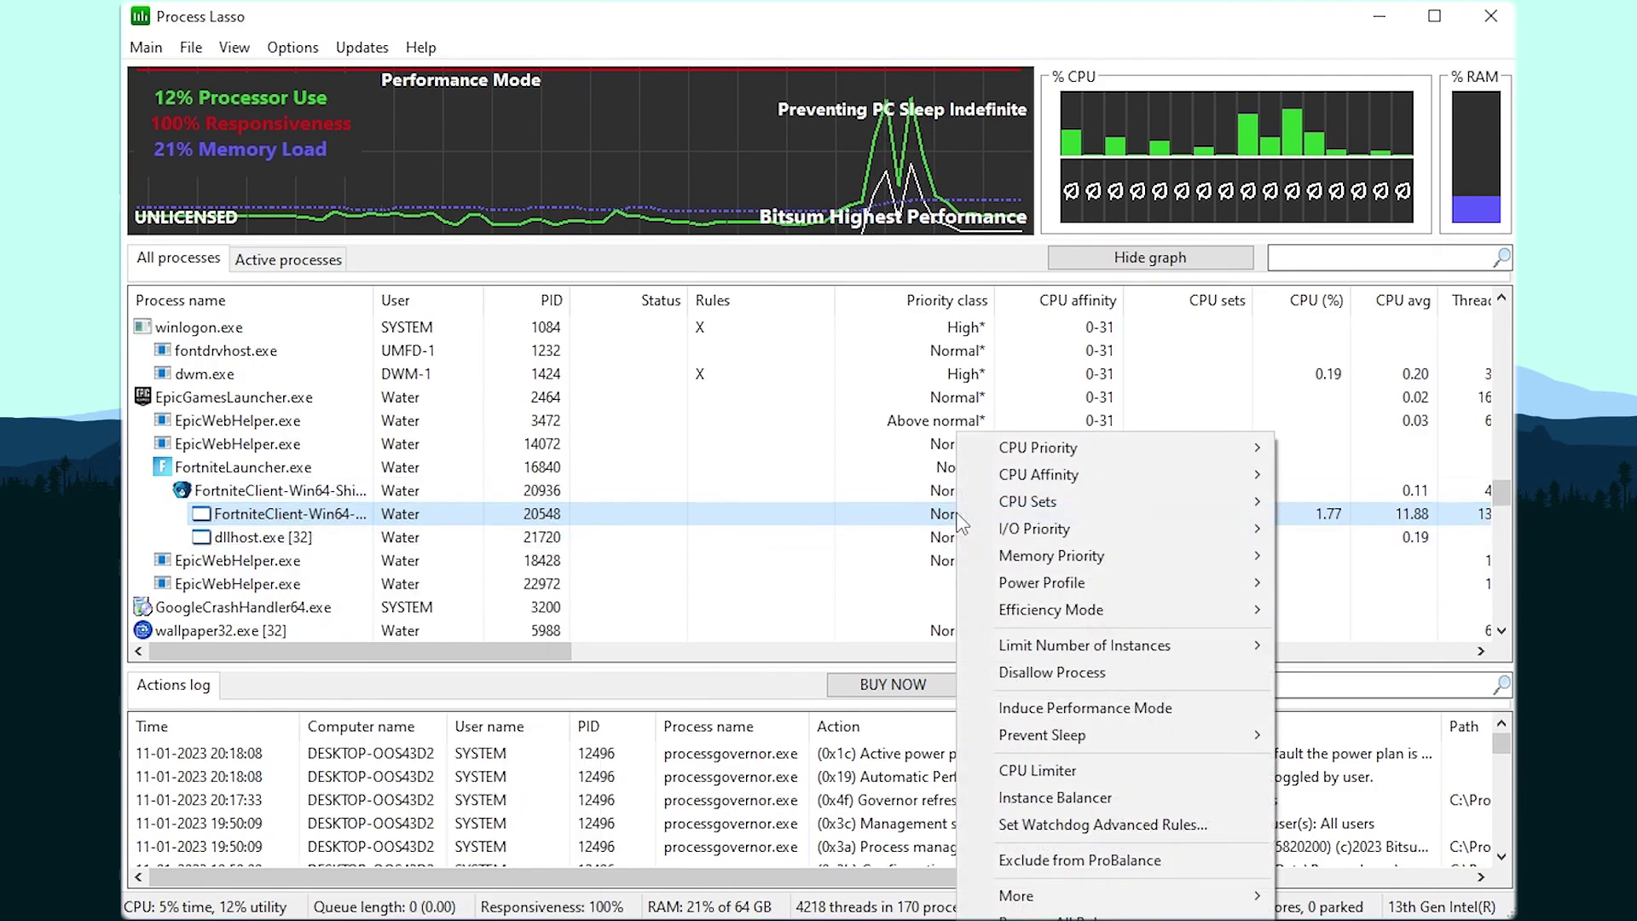
mouse_move(1038, 448)
mouse_move(1334, 475)
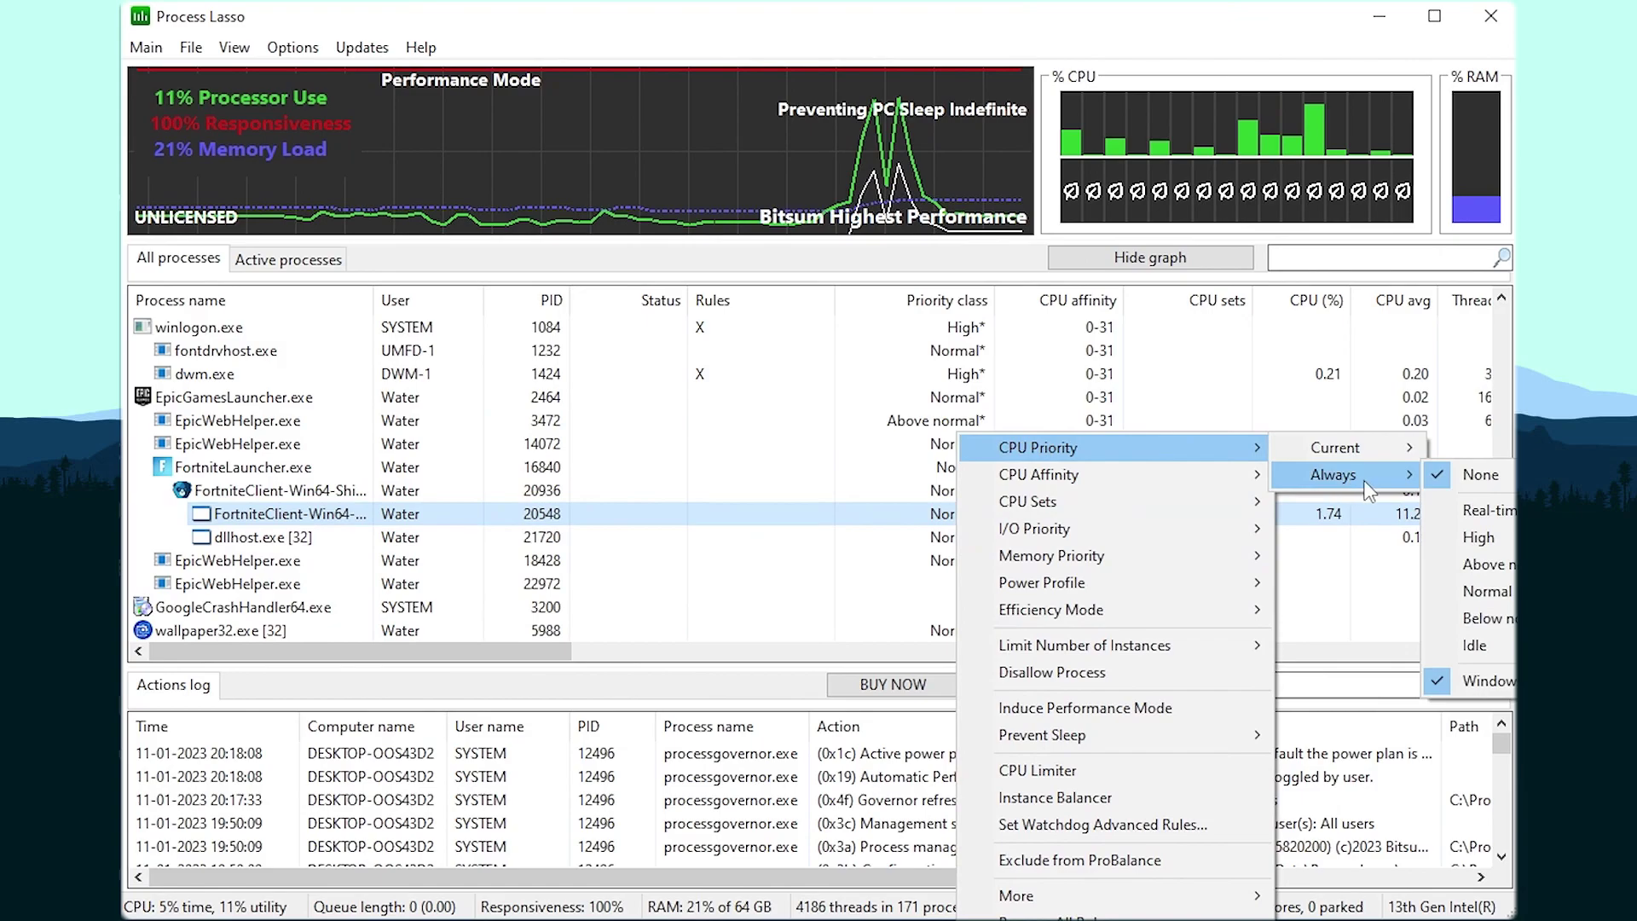
click(1479, 538)
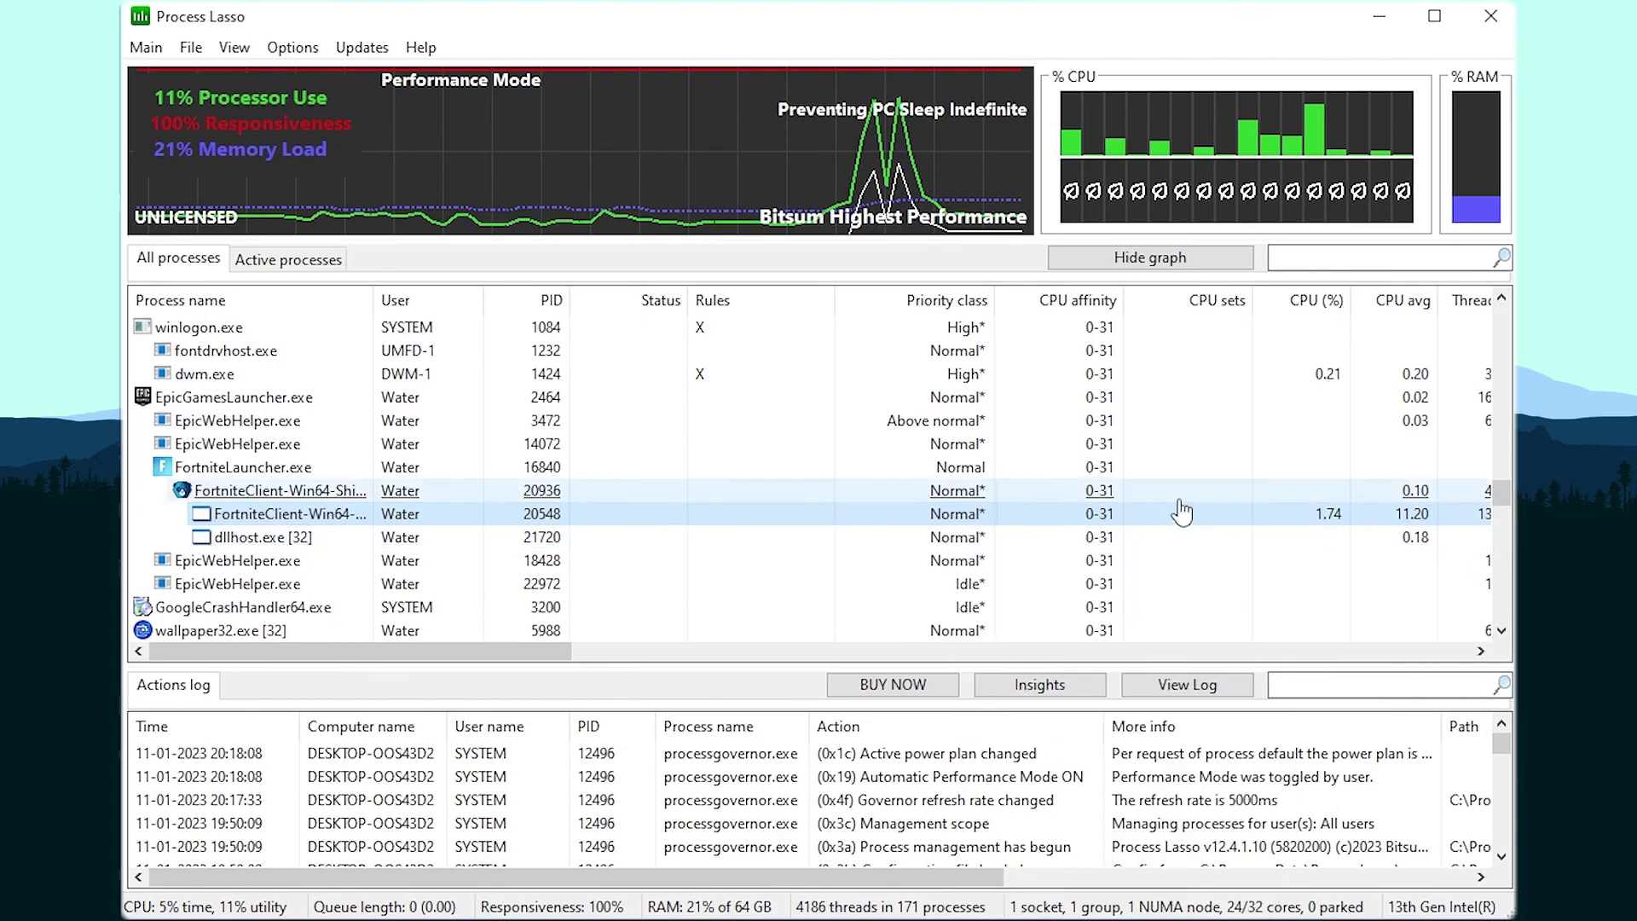
Step: Make the Fortnite client process induce Performance Mode when running
right_click(297, 518)
mouse_move(386, 474)
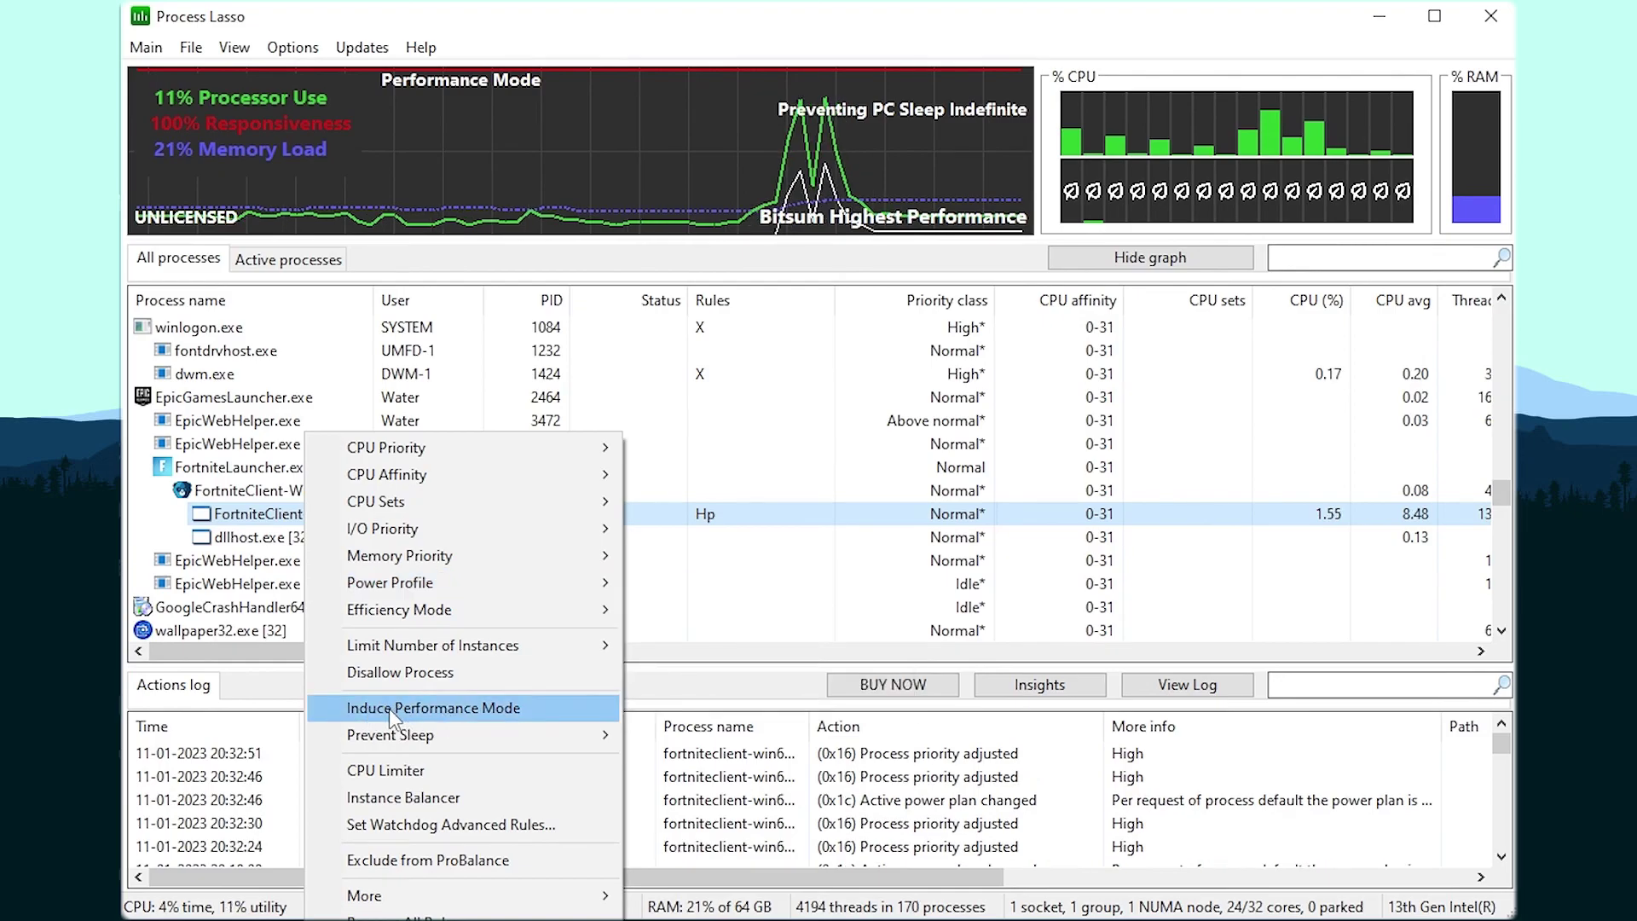
click(388, 709)
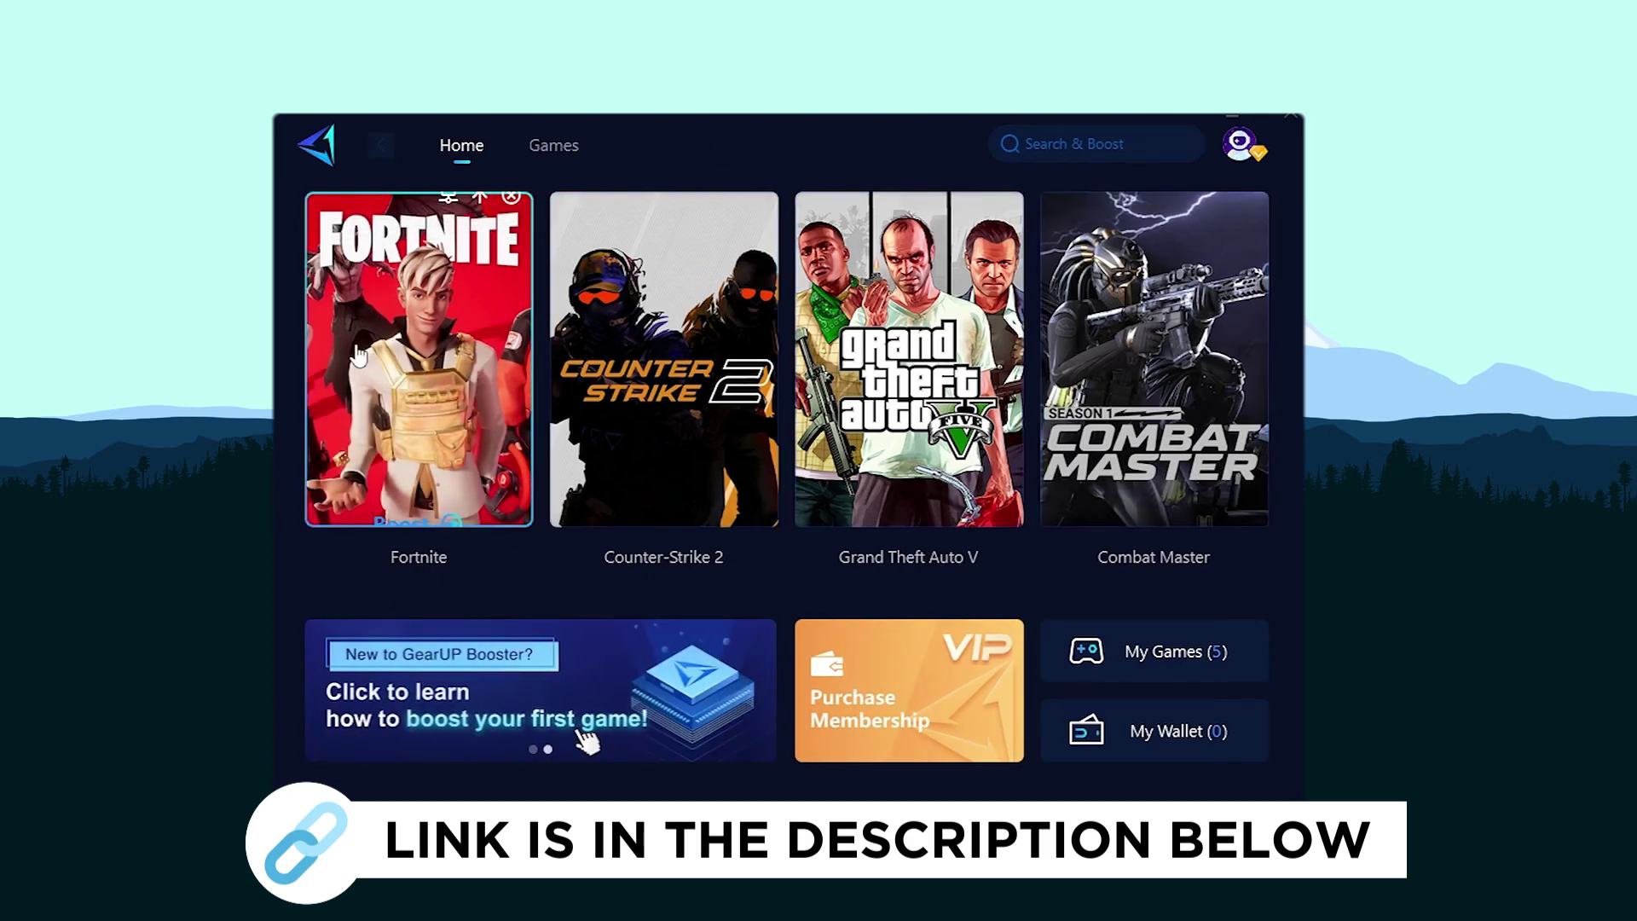
mouse_move(419, 358)
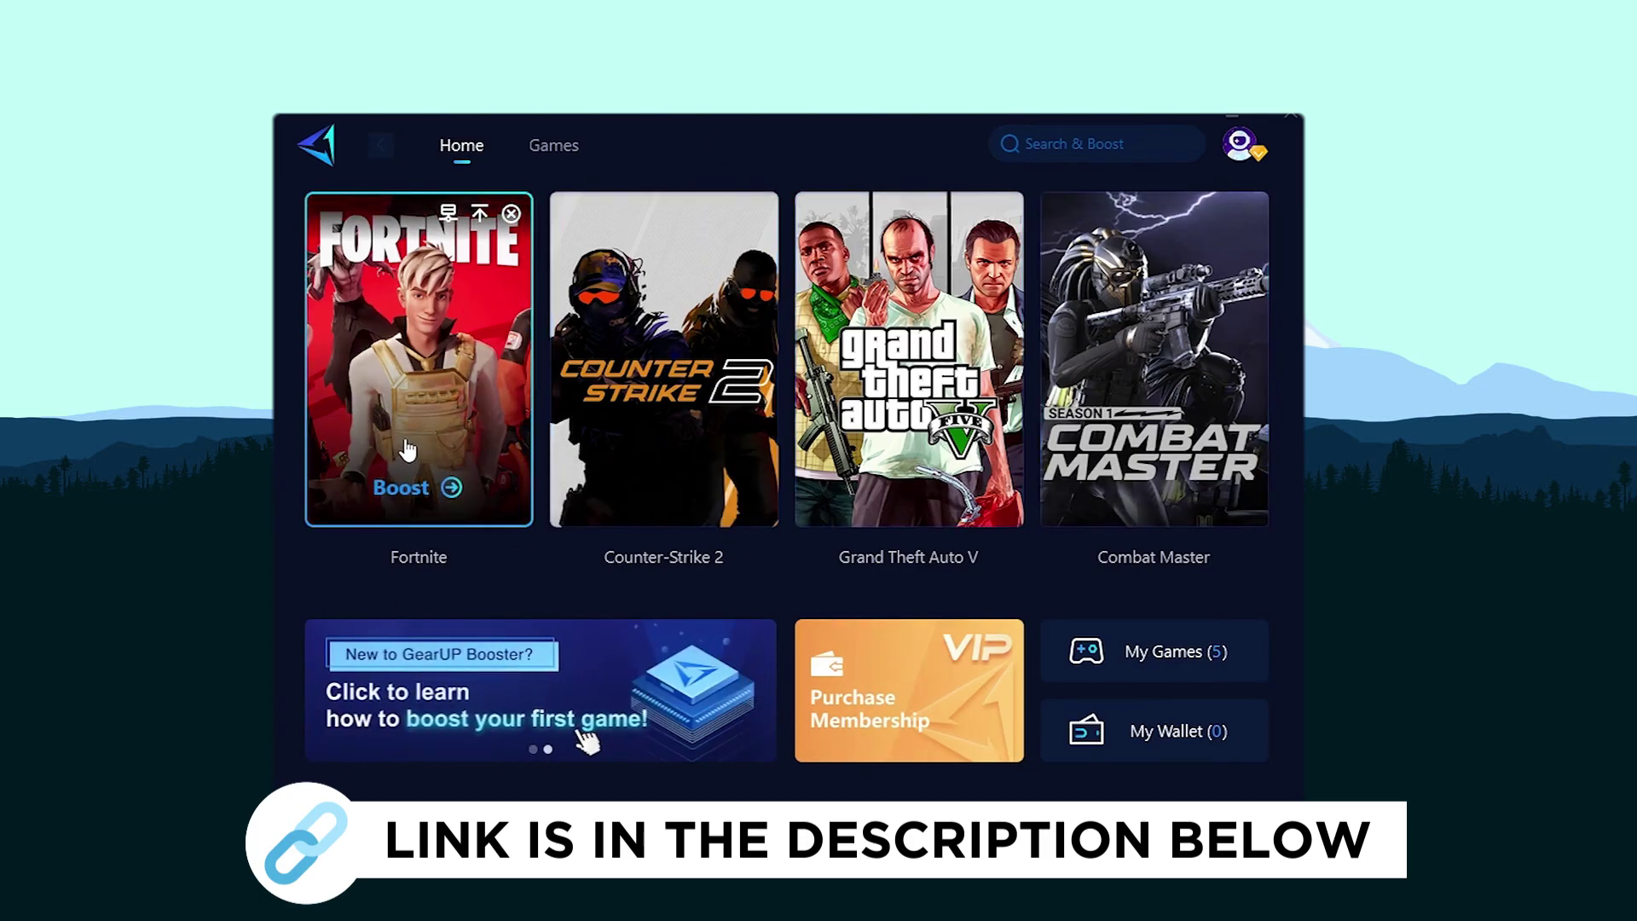
Step: Start boosting Fortnite from its card on the Home page
click(405, 393)
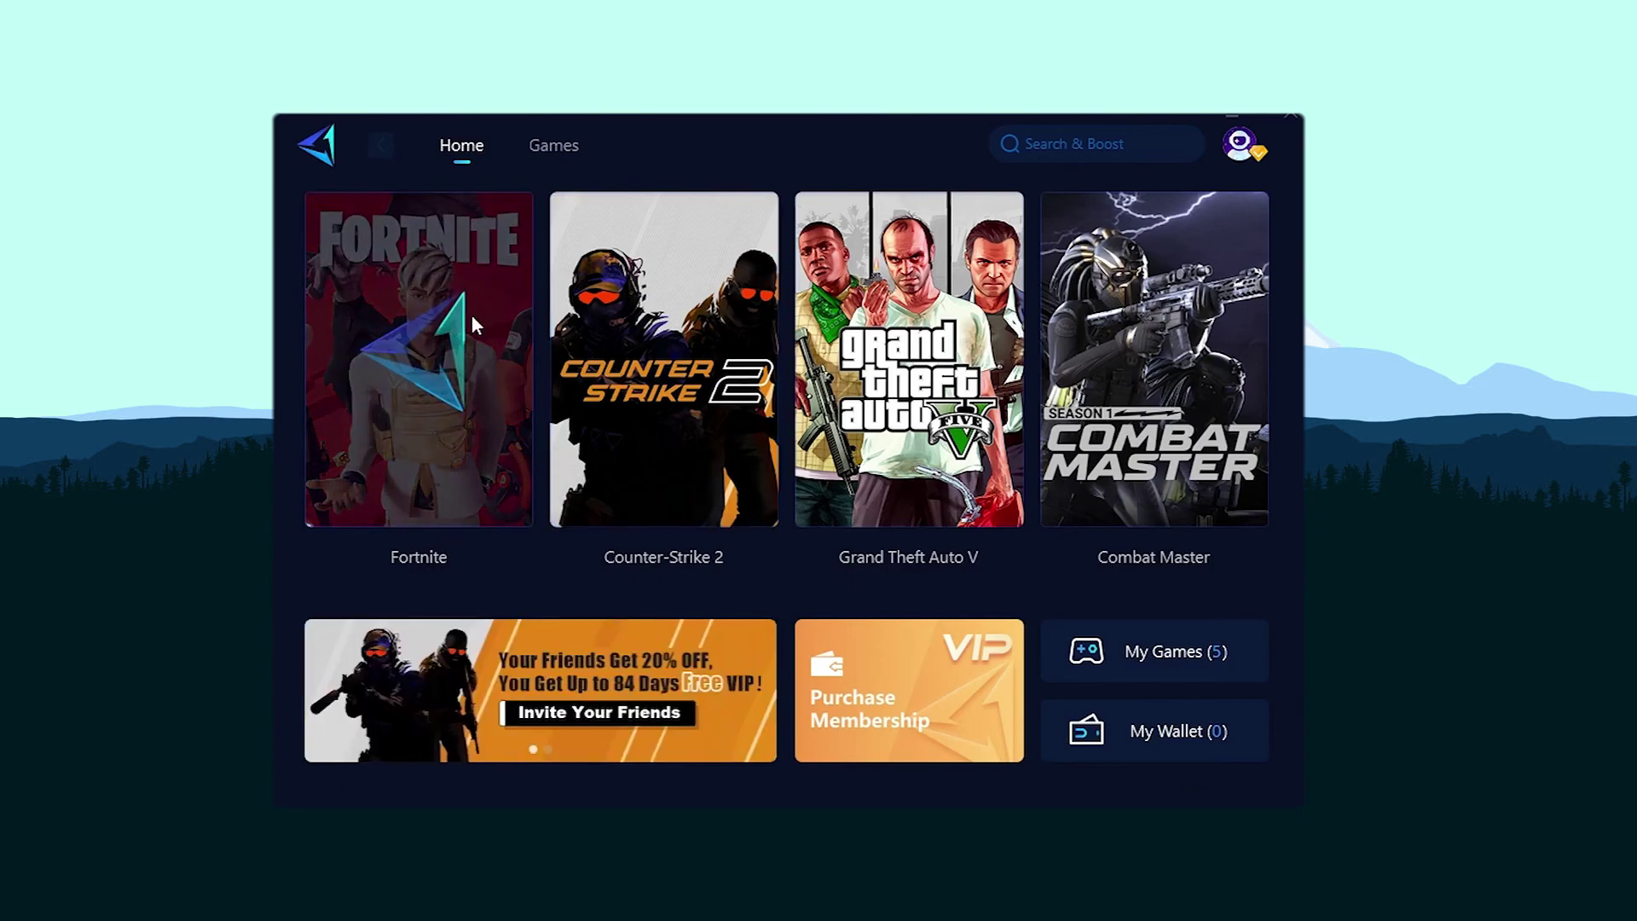